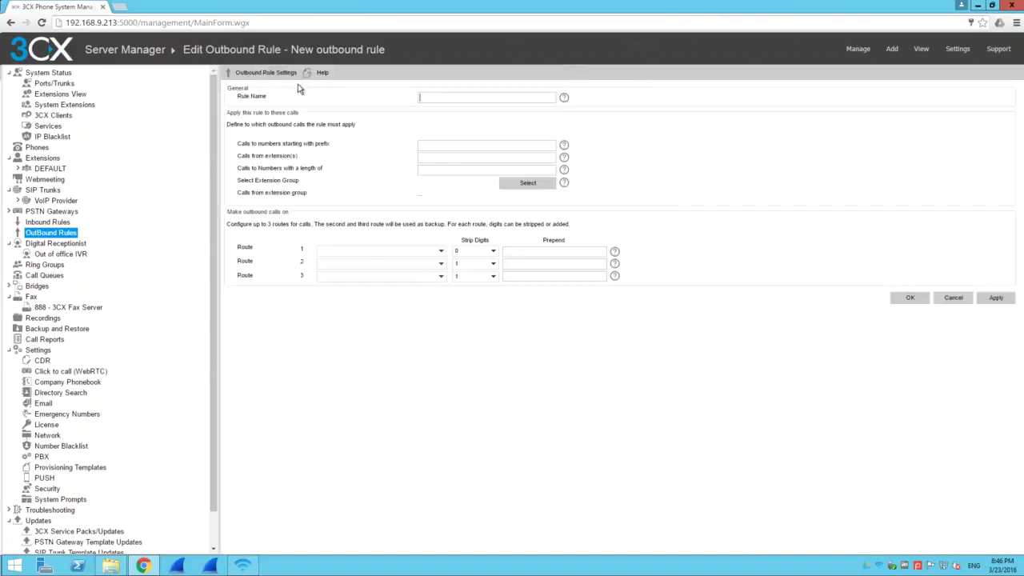
- Create the outbound rule Local Calls with prefix 1-9, number length 8 and route 1 via ISDN Gateway, save it, and widen the Prefix column
type("Local Calls")
left_click(433, 169)
type("8")
left_click(422, 144)
type("19")
left_click(391, 253)
left_click(340, 270)
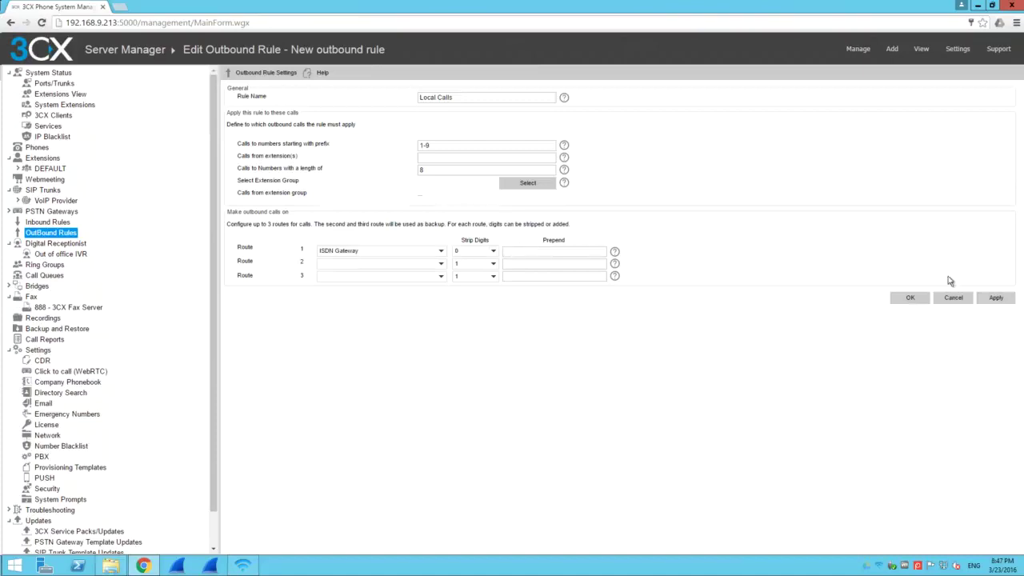
left_click(912, 297)
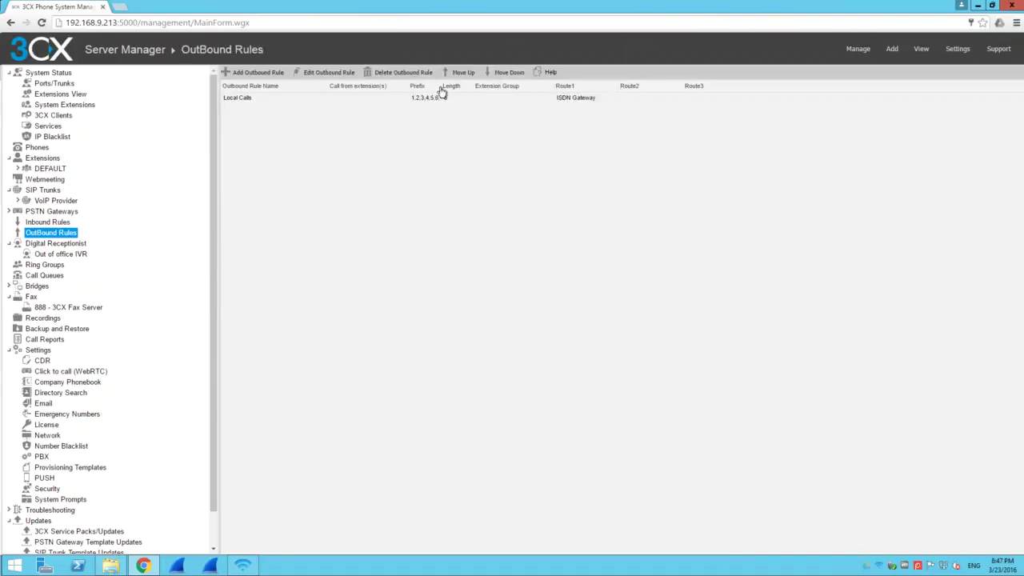
left_click_drag(439, 91, 498, 90)
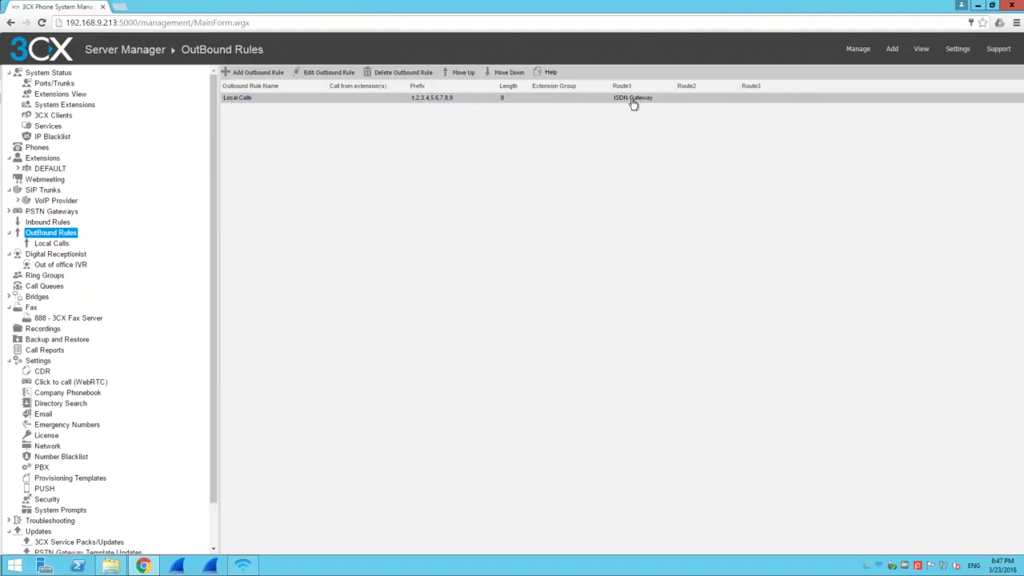
- Add and save an outbound rule named National Calls for numbers starting with prefix 0, with route 1 set to ISDN Gateway
left_click(253, 75)
type("N")
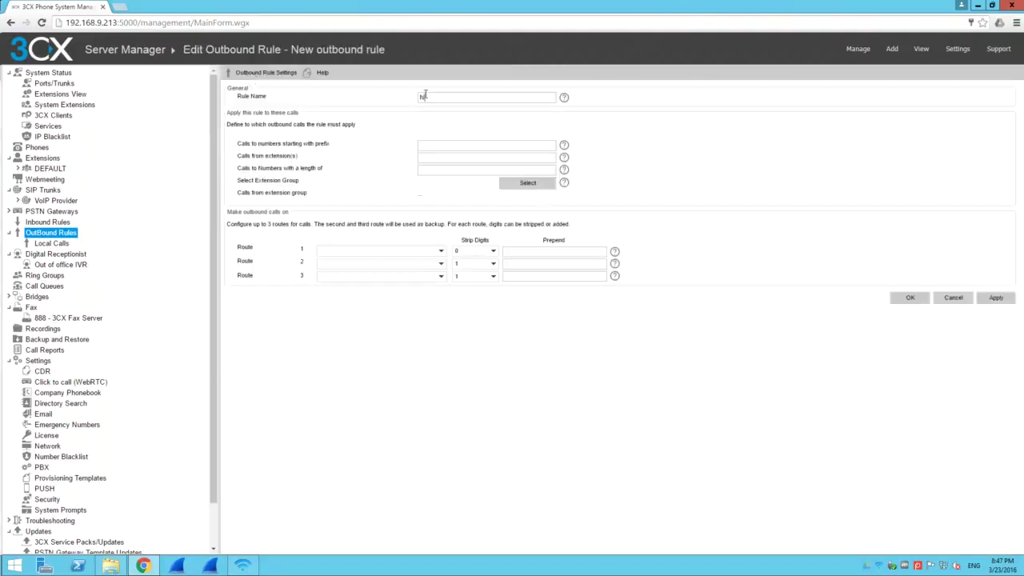
type("ational Calls")
type("0")
left_click(398, 253)
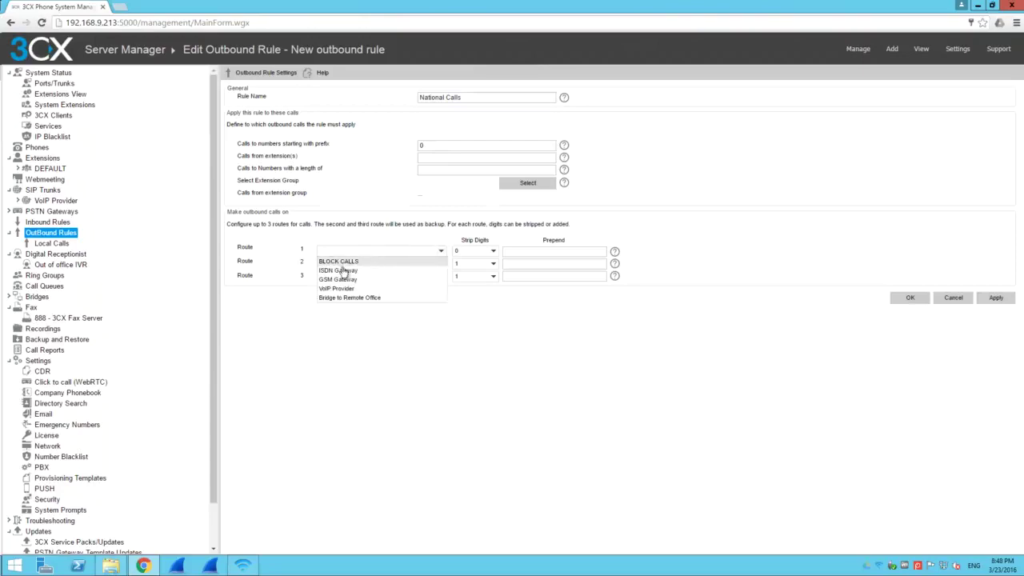
left_click(337, 271)
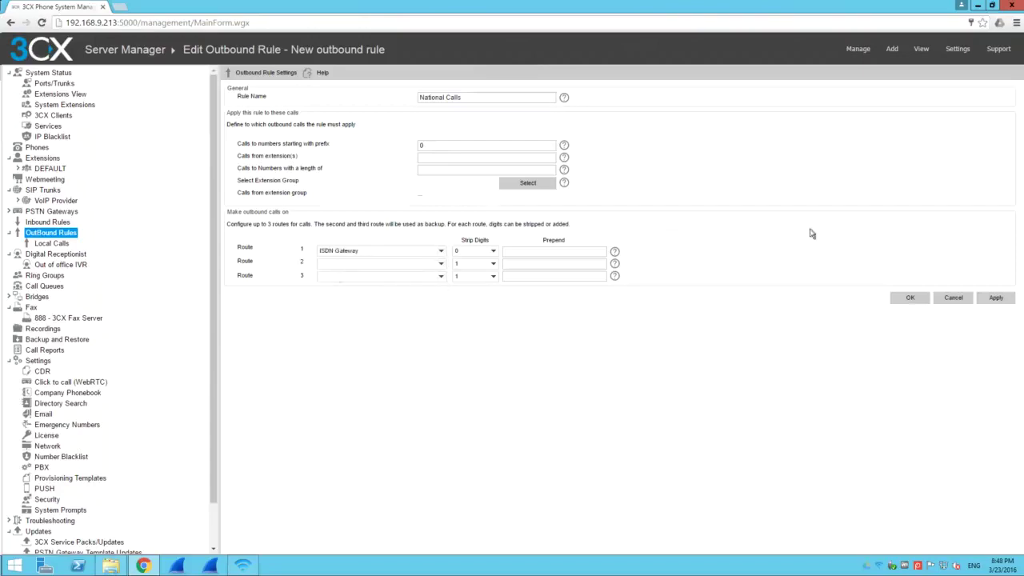
left_click(910, 298)
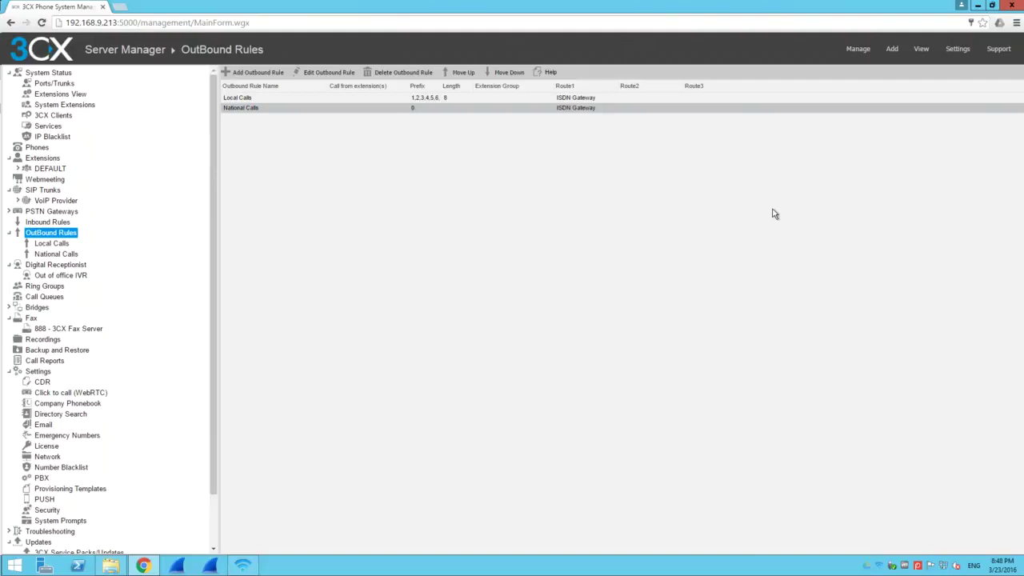
left_click(350, 99)
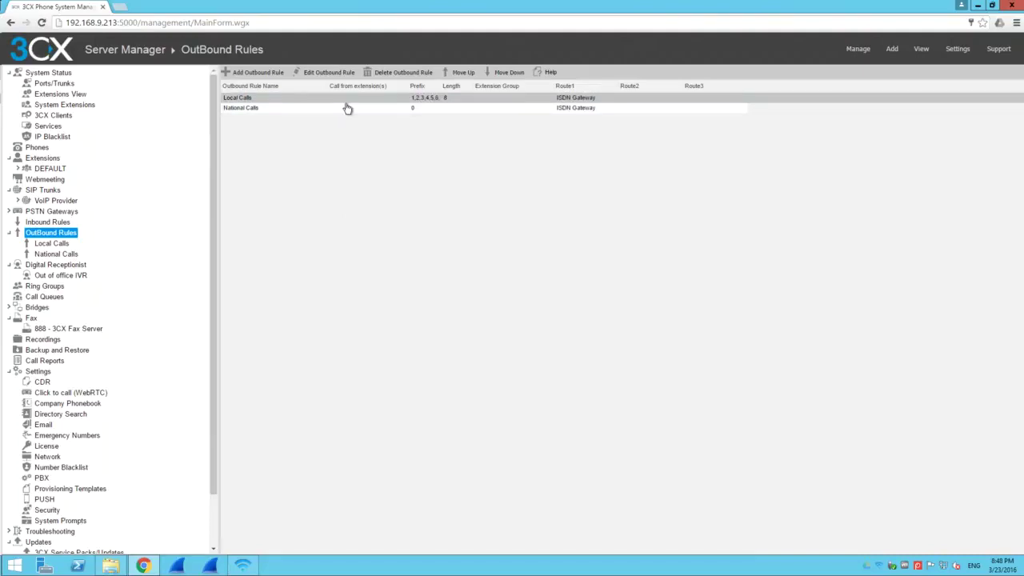
left_click(348, 110)
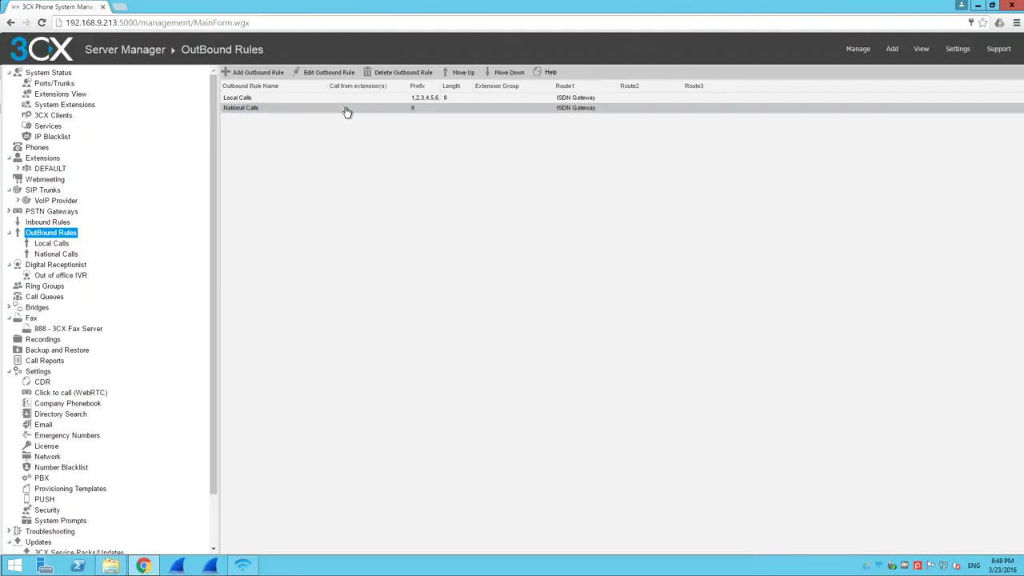
- Add and save an outbound rule named Mobile Numbers for numbers starting with prefix 07, with route 1 set to GSM Gateway
left_click(260, 75)
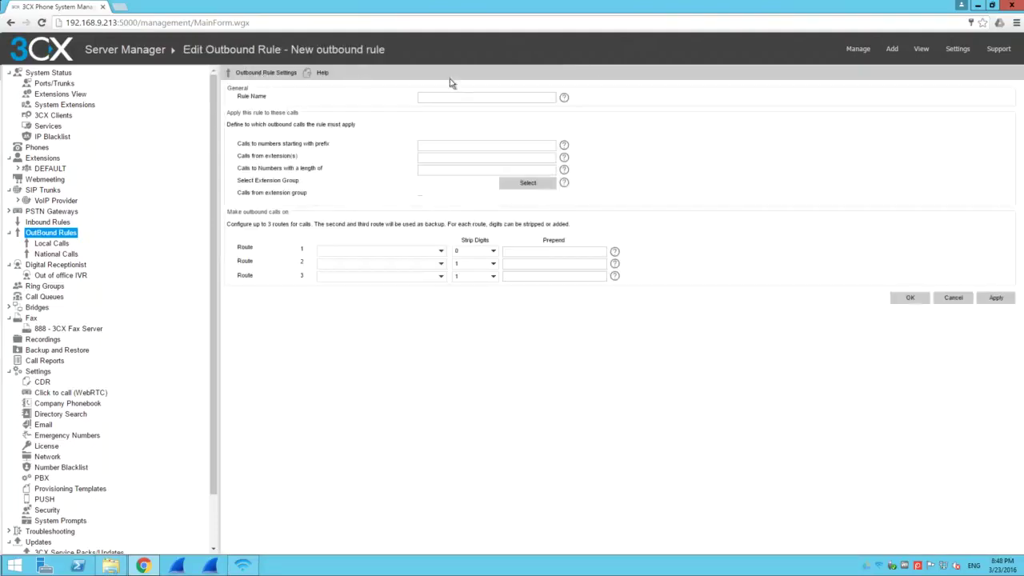
type("Mobile Numbers")
left_click(433, 142)
type("07")
left_click(328, 253)
left_click(331, 279)
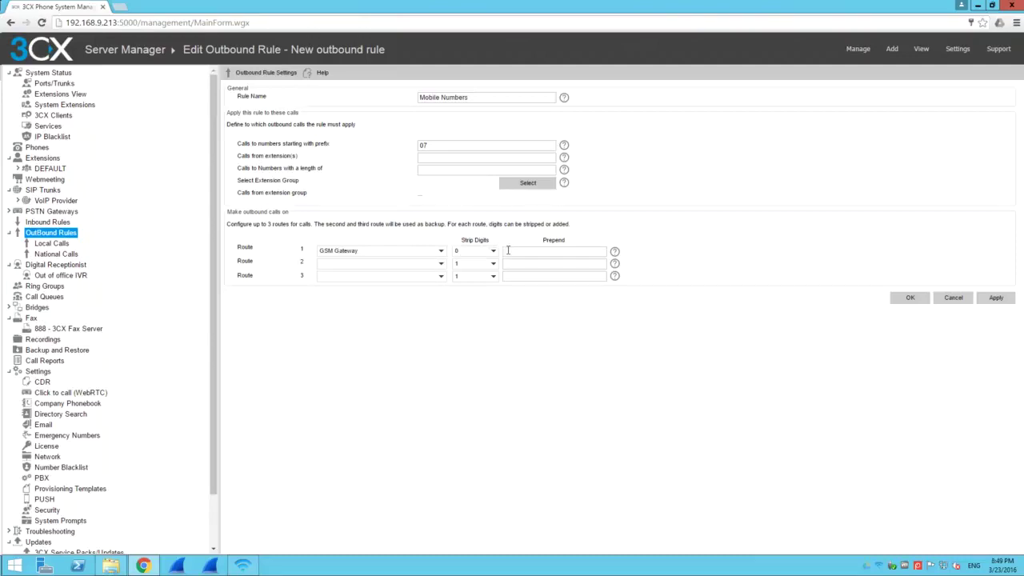
left_click(912, 299)
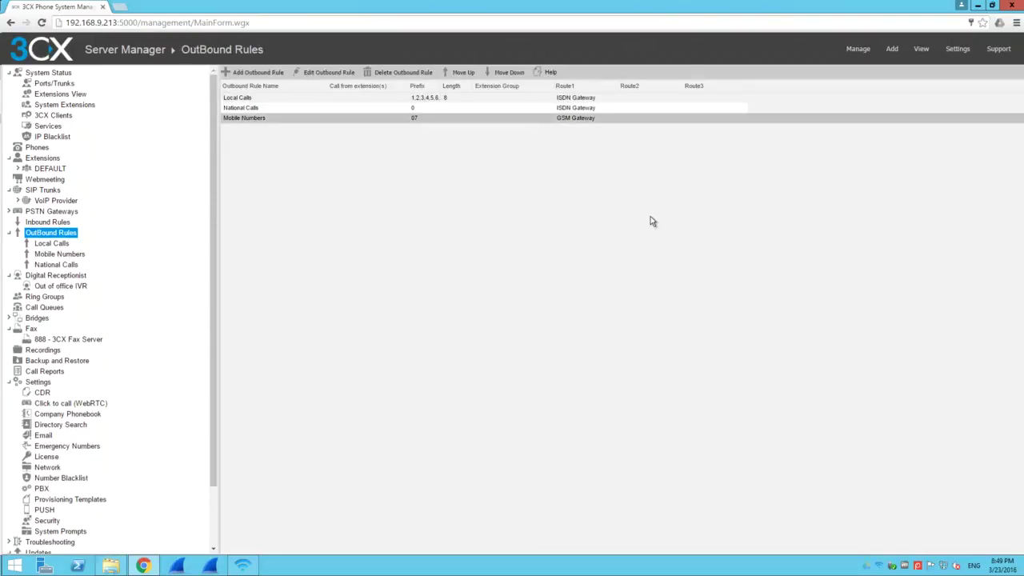
- Add and save an outbound rule named International Calls for numbers starting with prefix 00, with route 1 set to VoIP Provider
left_click(248, 73)
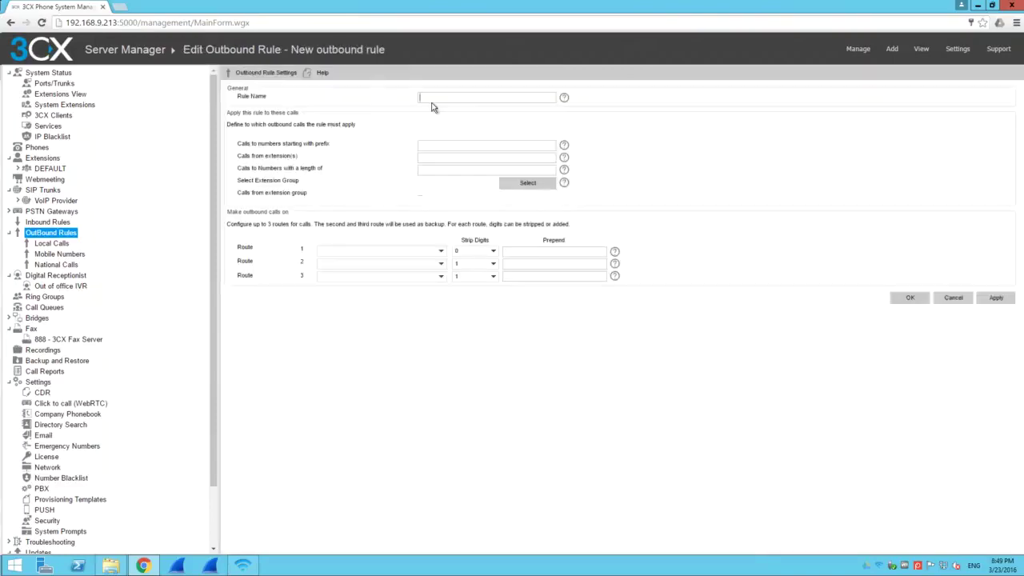
type("International Calls")
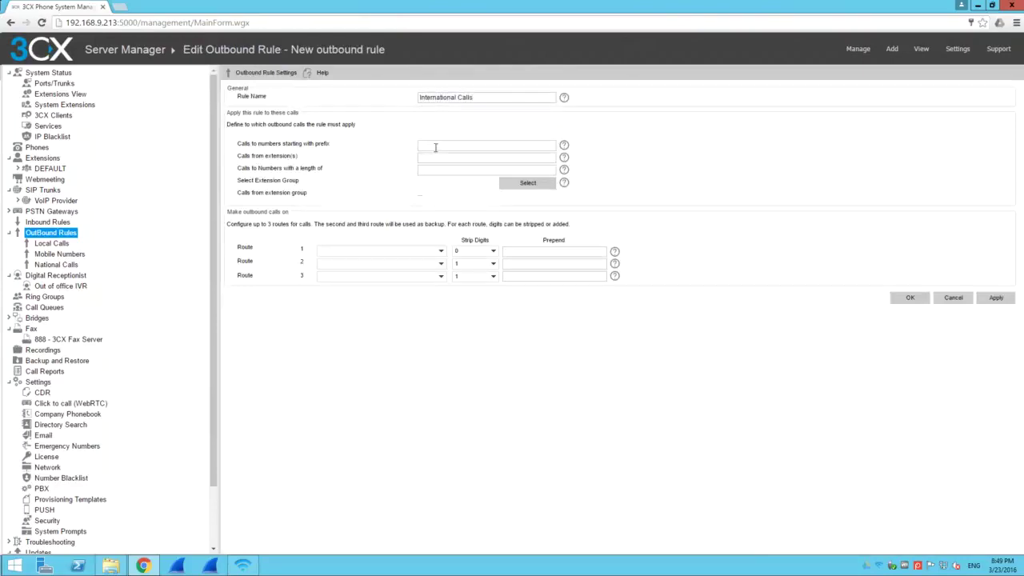
type("00")
left_click(350, 250)
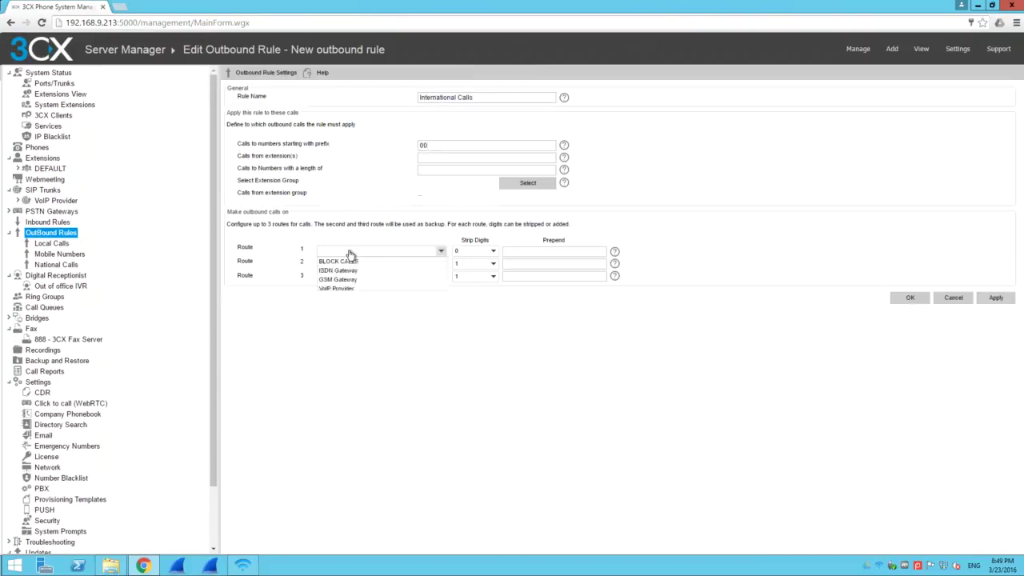
left_click(329, 289)
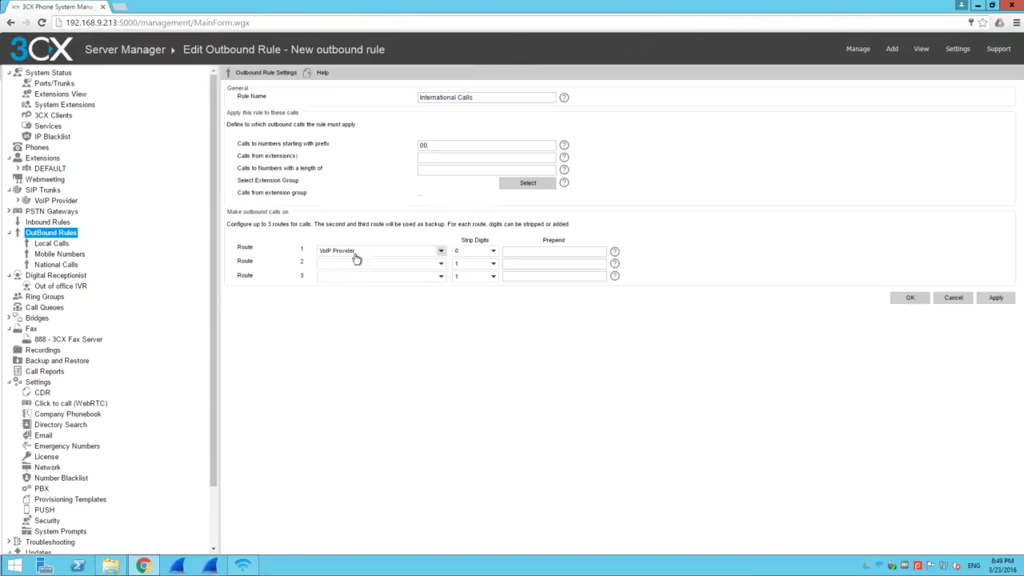
left_click(907, 299)
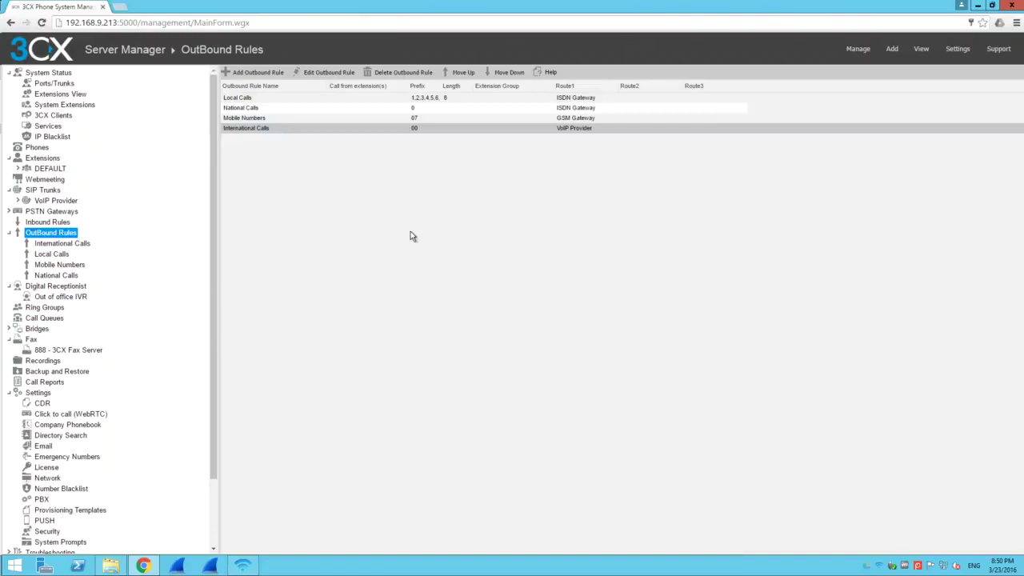
- Start a new extension group named Trainees and add extensions 108, 107 and 105 as its members
left_click(44, 158)
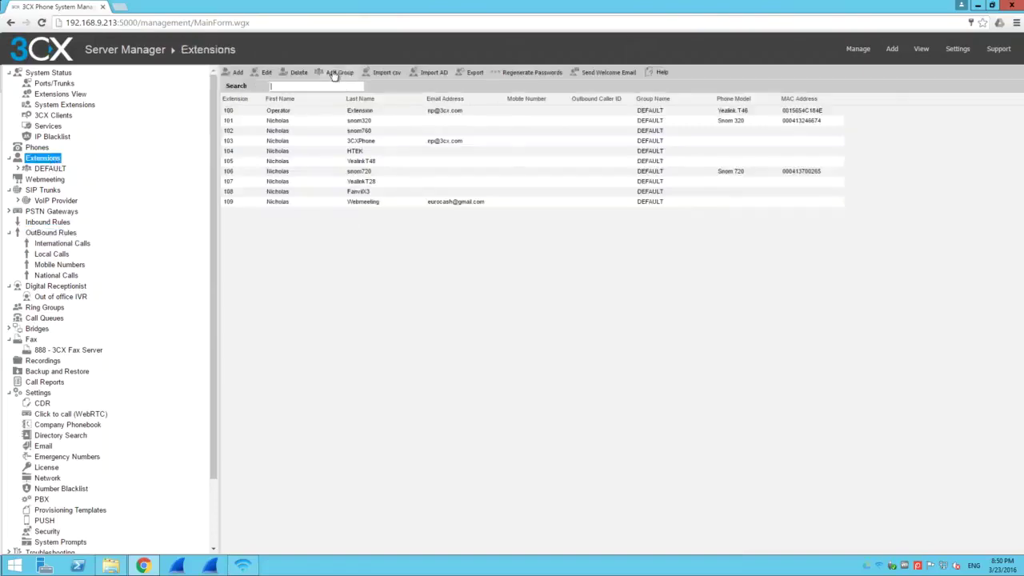
left_click(335, 73)
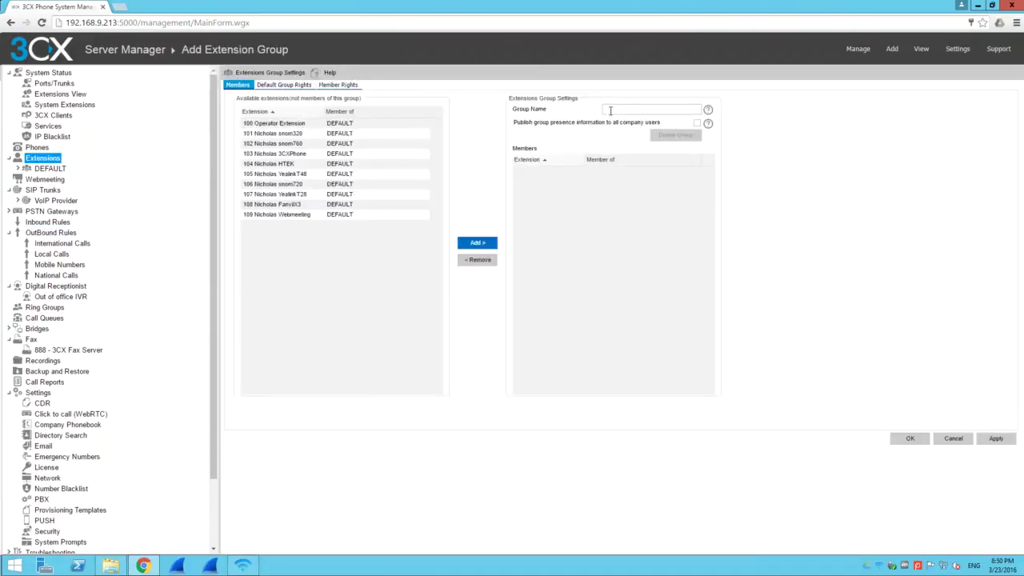
left_click(610, 111)
type("Trainees")
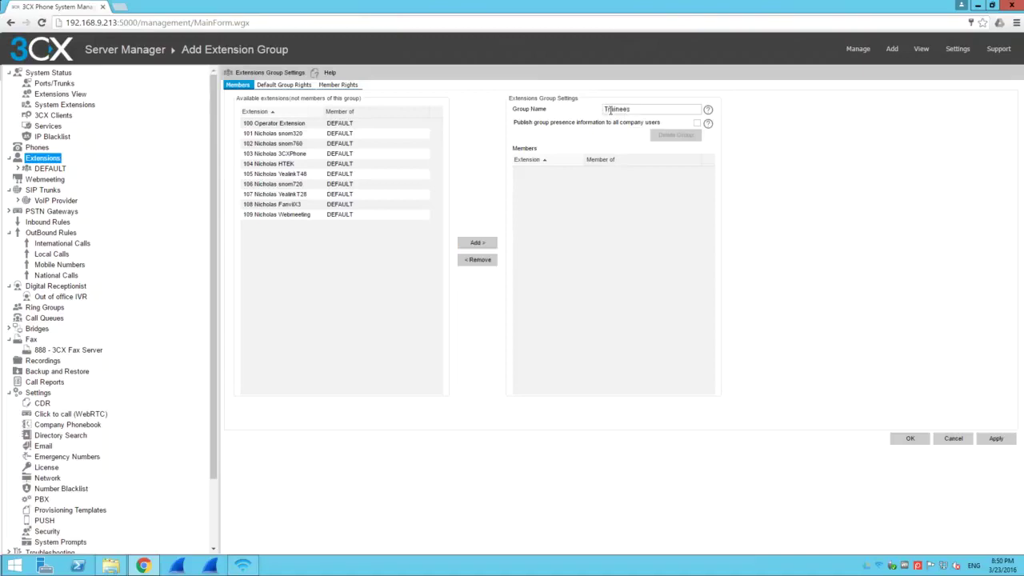
left_click(285, 205)
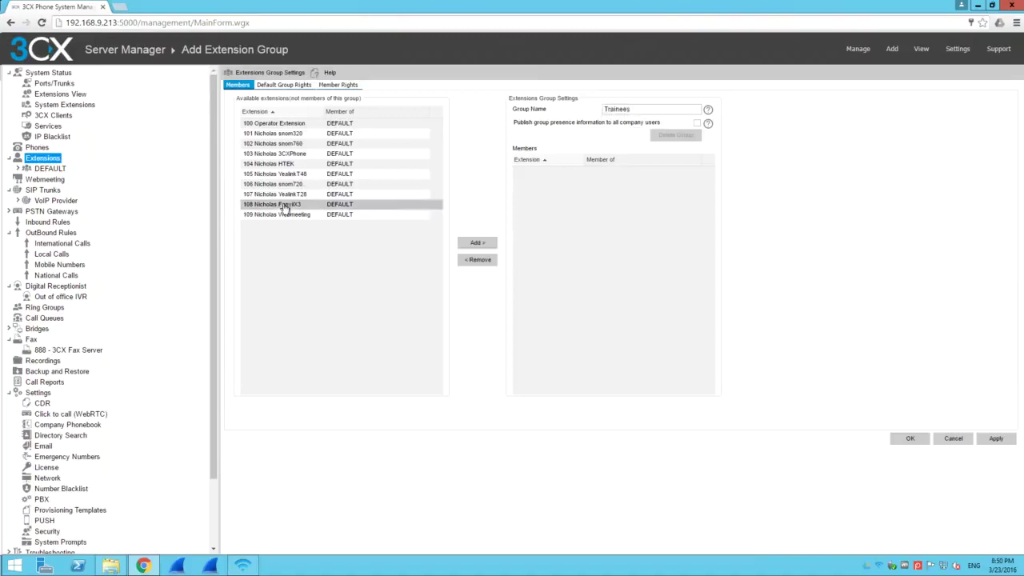
left_click(477, 244)
left_click(297, 196)
left_click(478, 242)
left_click(280, 173)
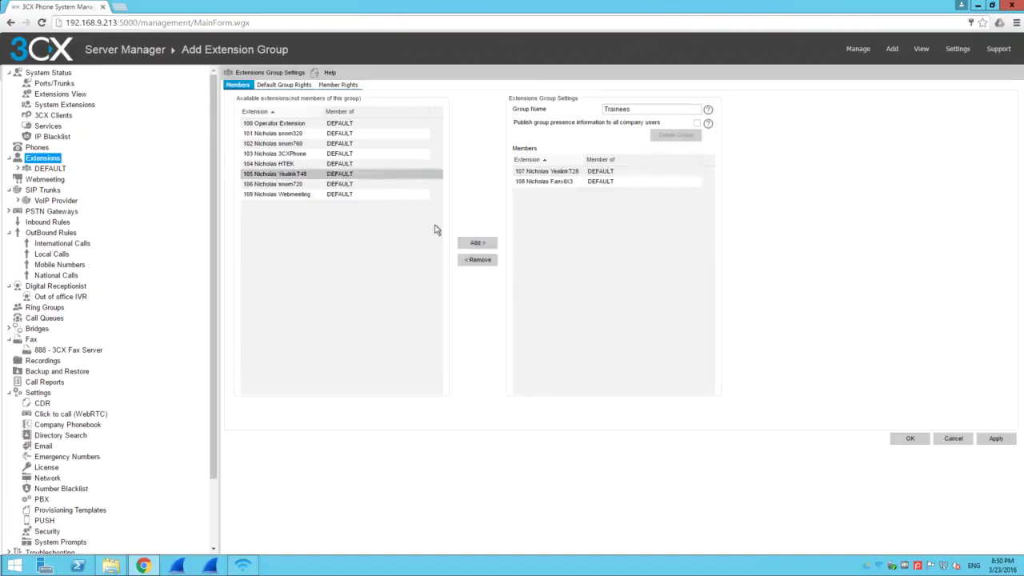
left_click(478, 245)
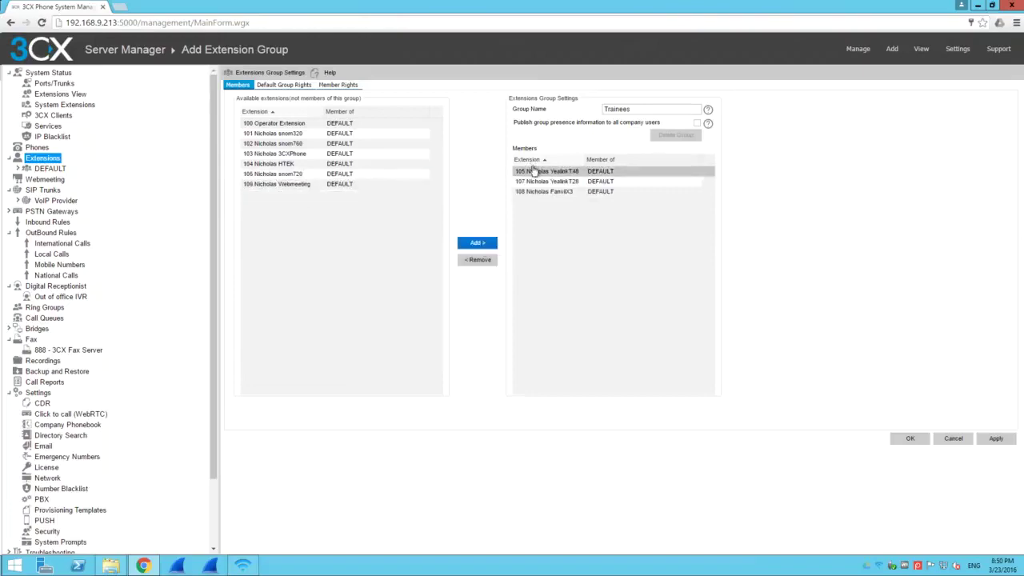
- Remove the default member-visibility and presence rights for managers and users, plus the managers' call-operations right, and save the Trainees group
left_click(277, 86)
left_click(479, 129)
left_click(480, 157)
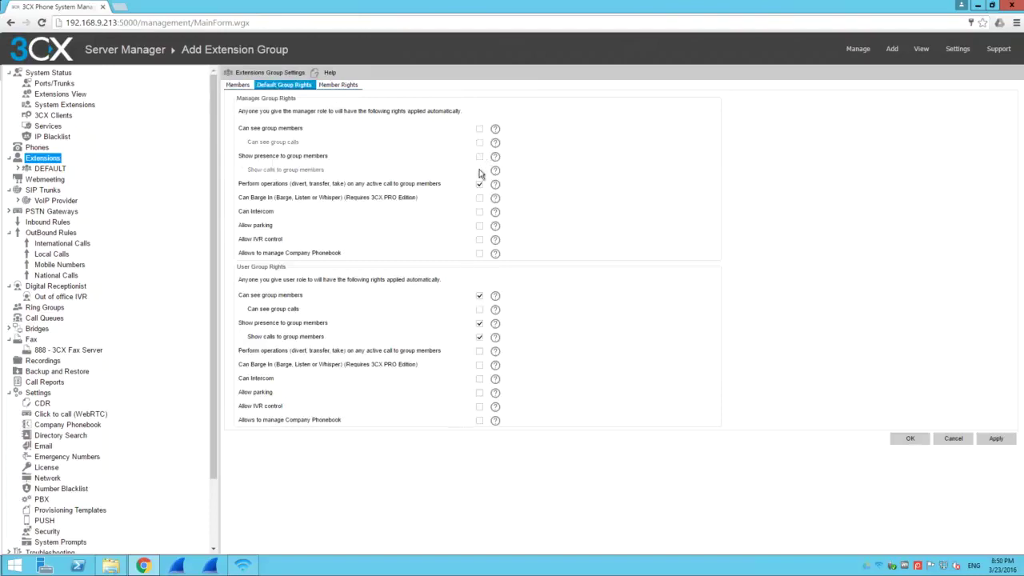
left_click(480, 185)
left_click(479, 296)
left_click(479, 323)
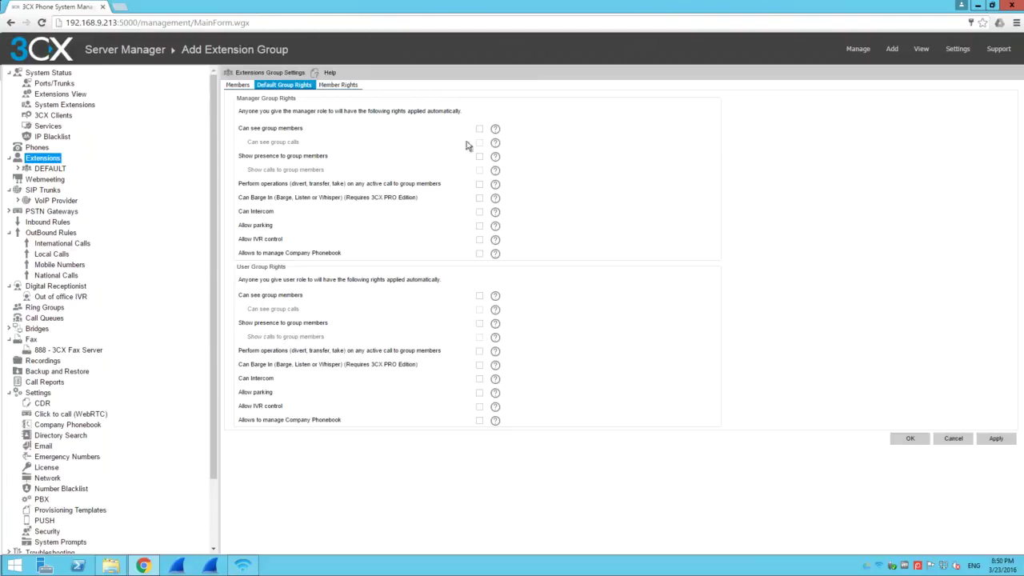
left_click(237, 85)
left_click(997, 439)
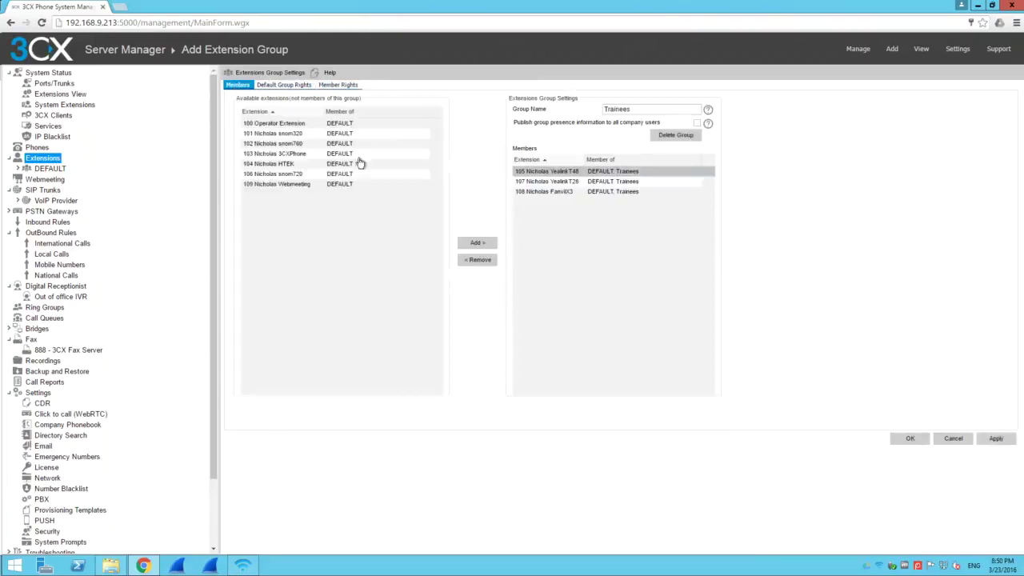
left_click(284, 85)
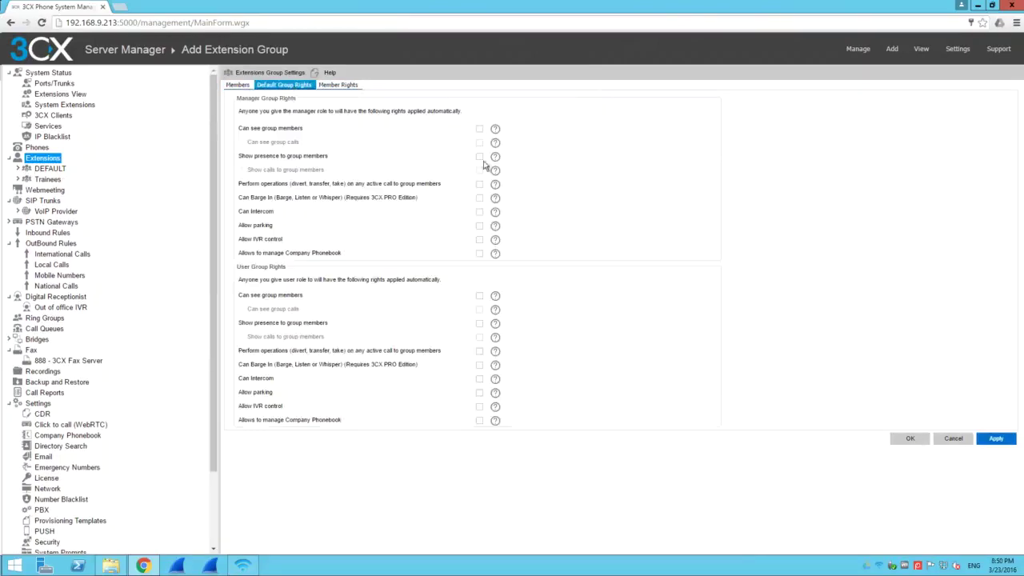
left_click(907, 440)
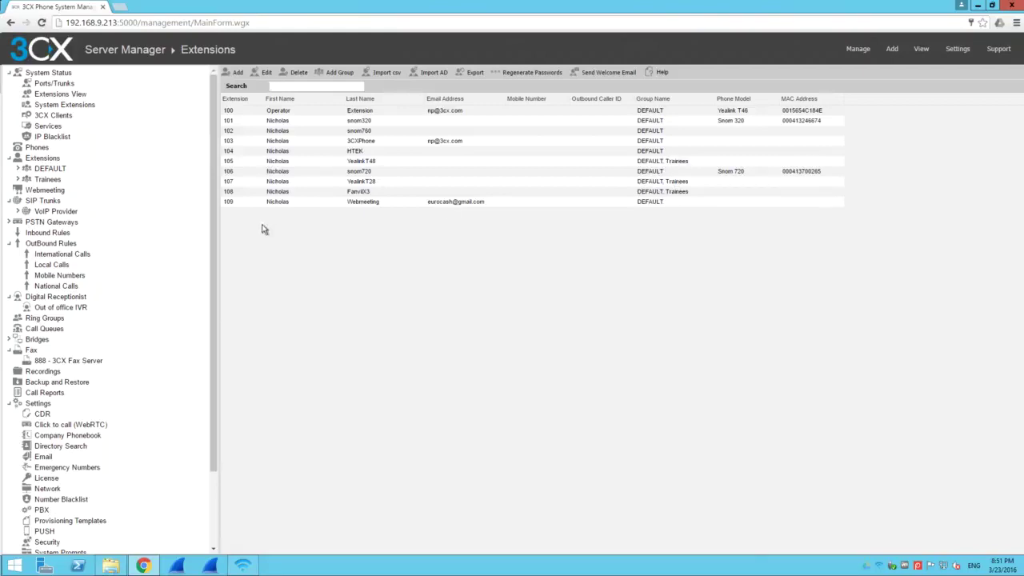
- Add and save an outbound rule named Trainees blocked for the Trainees extension group, with route 1 set to BLOCK CALLS
left_click(48, 247)
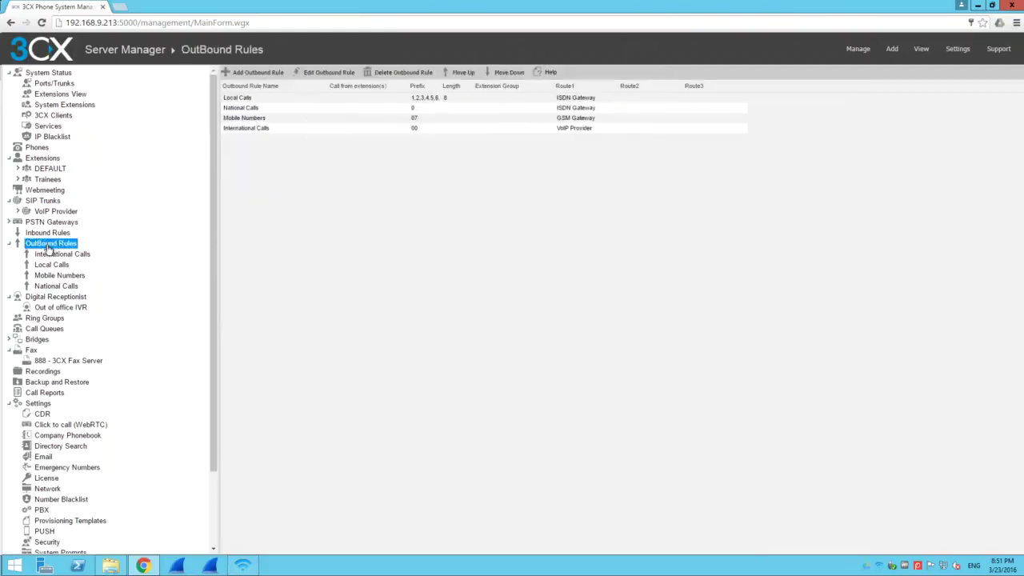
left_click(261, 74)
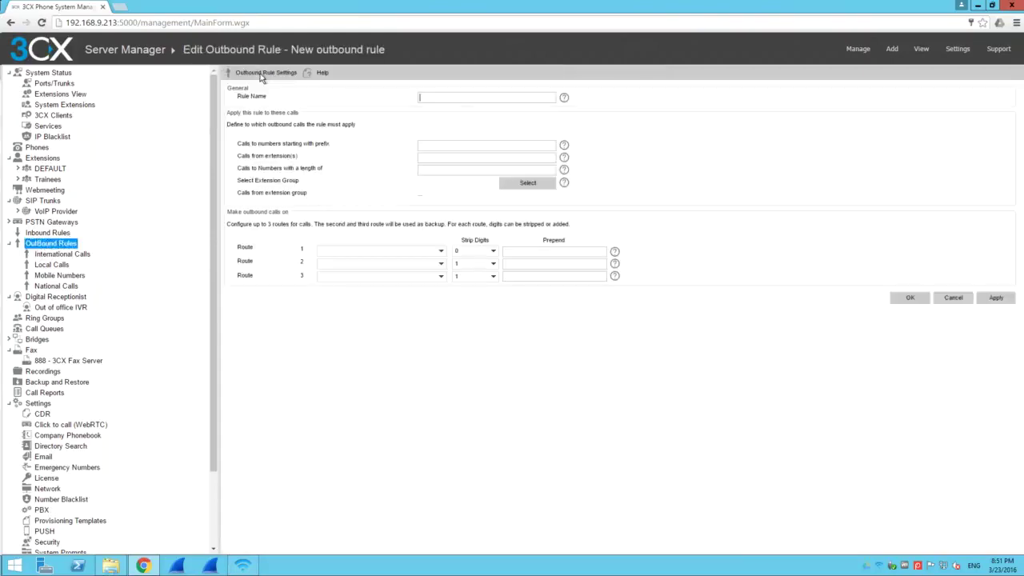
left_click(451, 98)
type("Trainees blocked")
left_click(522, 185)
left_click(409, 270)
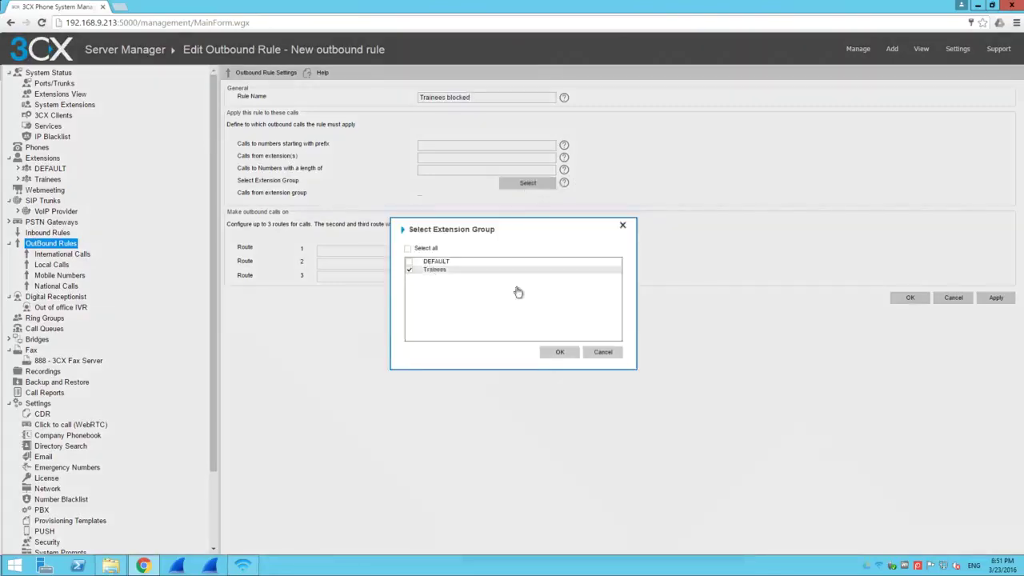
left_click(560, 354)
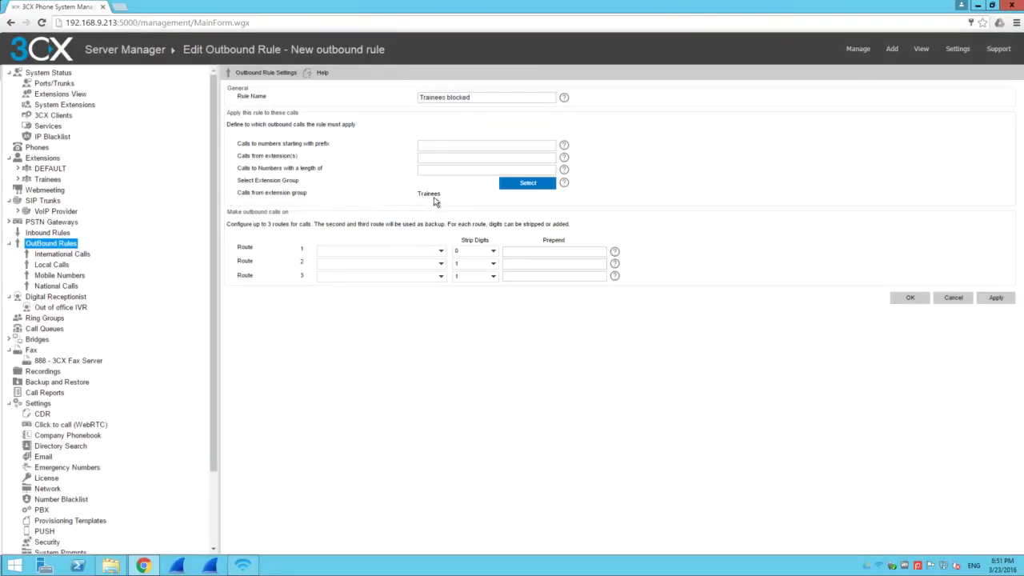
left_click(400, 253)
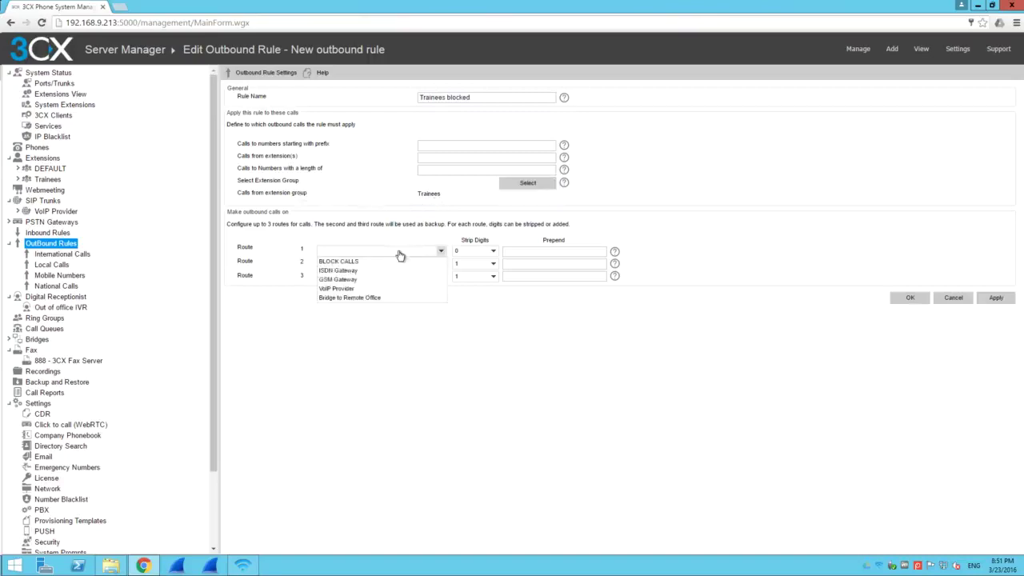
left_click(338, 261)
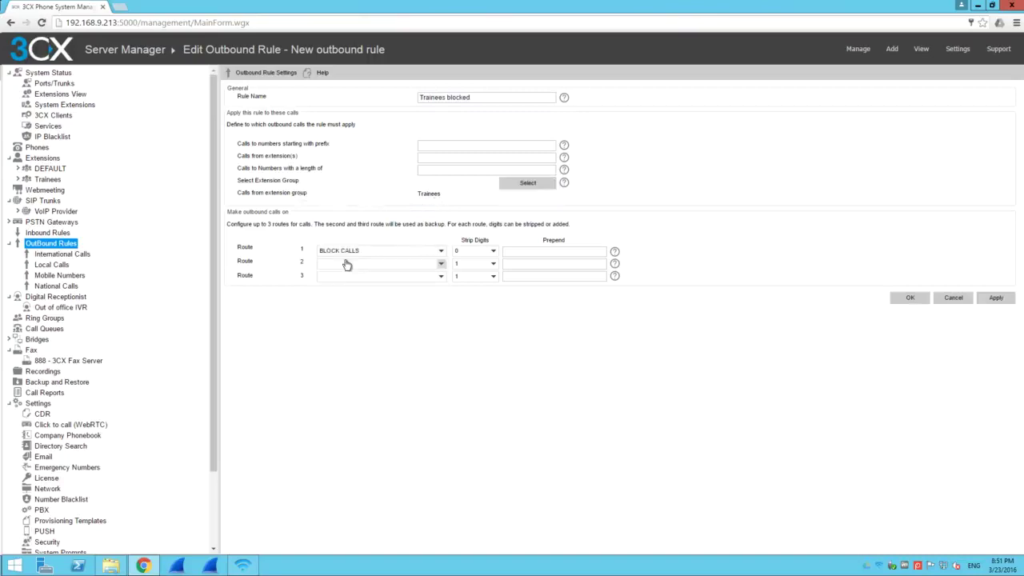
left_click(909, 300)
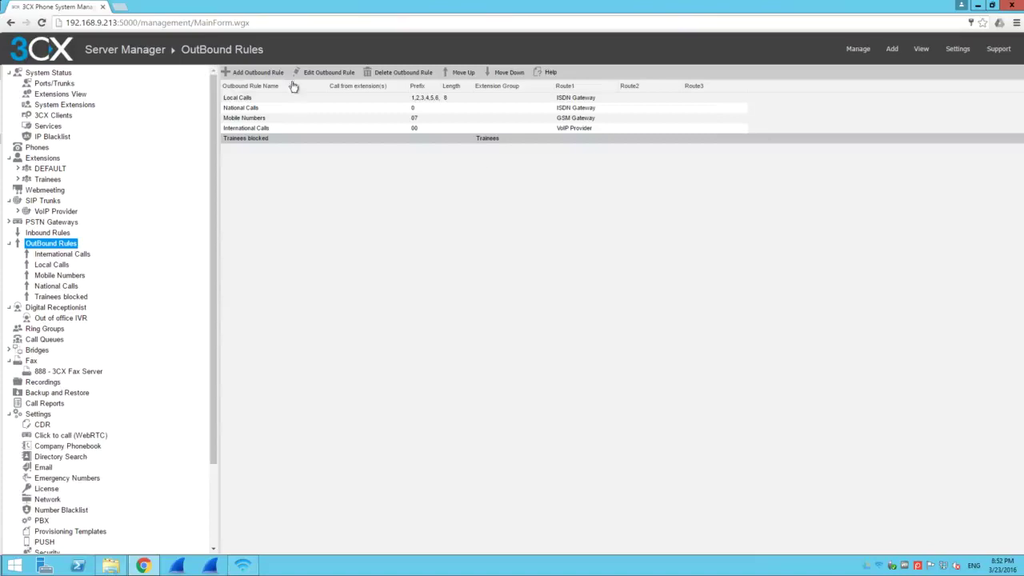
- Add and save an outbound rule named Calls to Remote Office for prefix 2 and number length 3, with route 1 set to Bridge to Remote Office
left_click(246, 72)
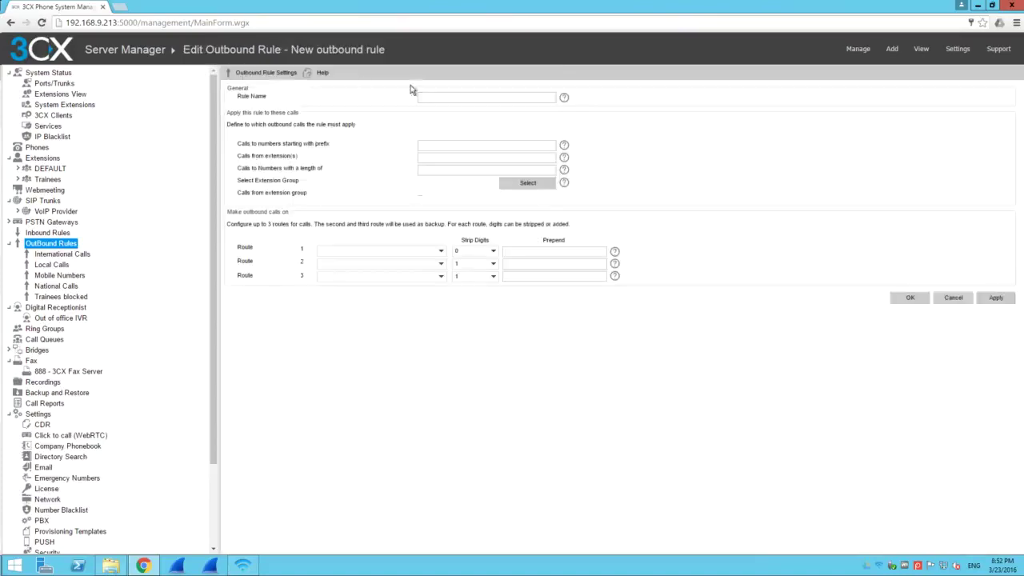
type("Calls to Remote Office")
left_click(442, 143)
left_click(443, 143)
type("2")
type("3")
left_click(398, 252)
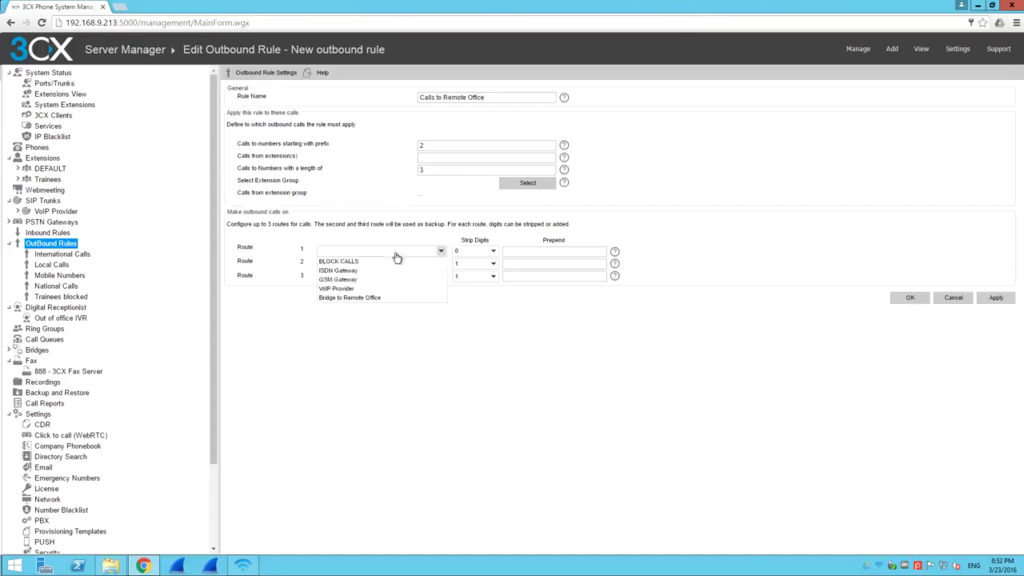
left_click(343, 297)
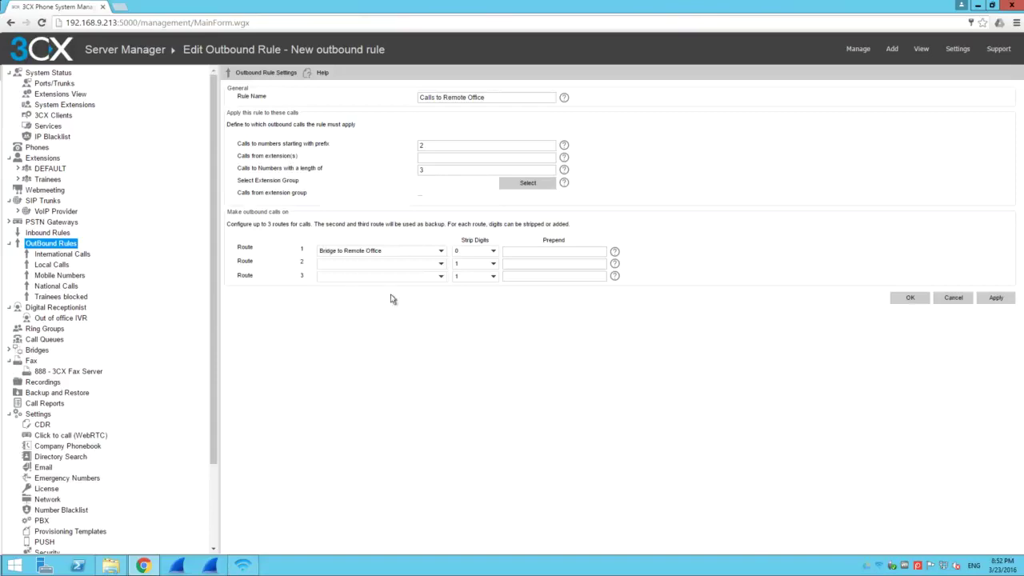
left_click(910, 298)
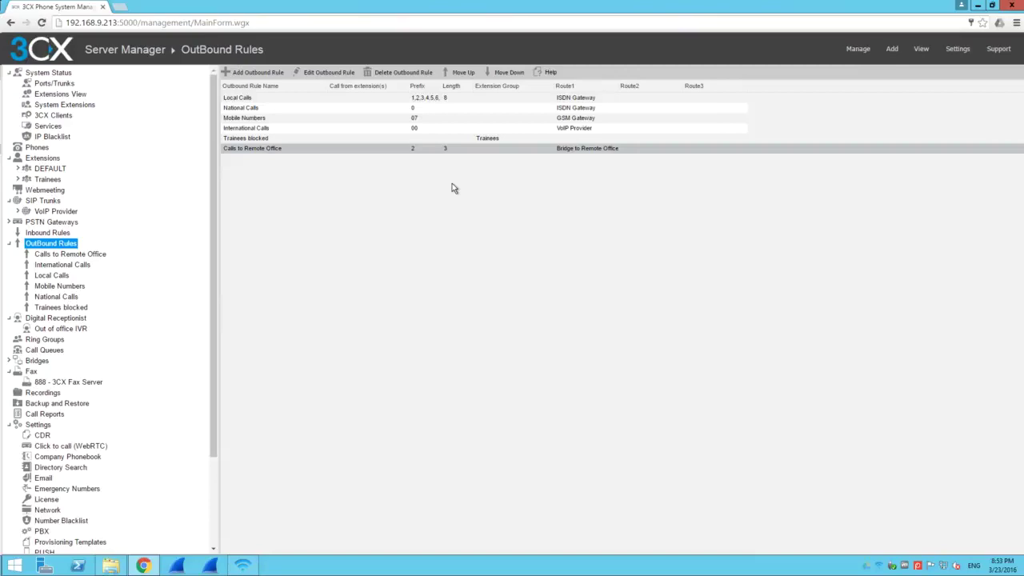
- Add an emergency number with both name and number 112 on the ISDN Gateway route, and save the emergency numbers
left_click(36, 424)
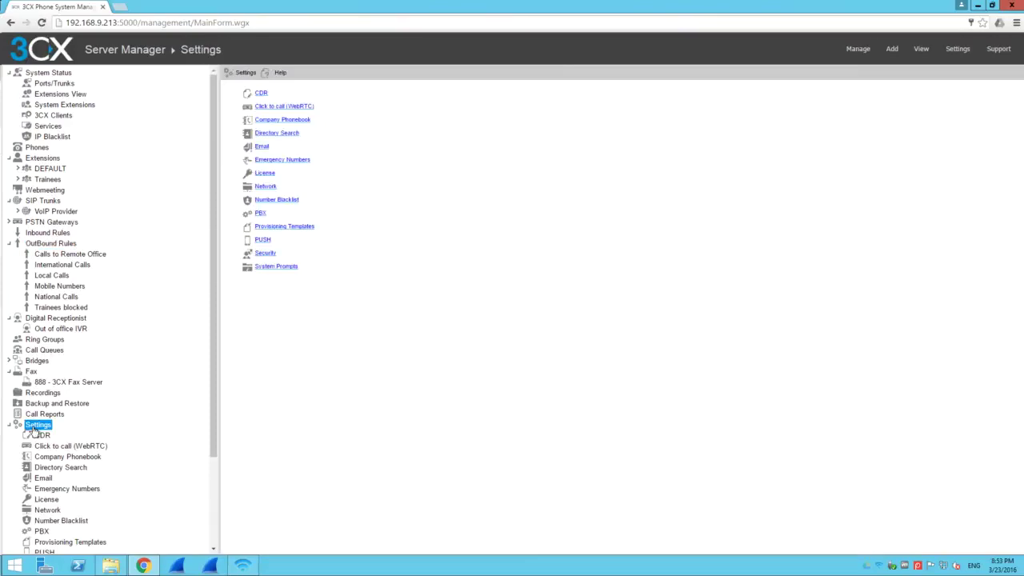
left_click(50, 488)
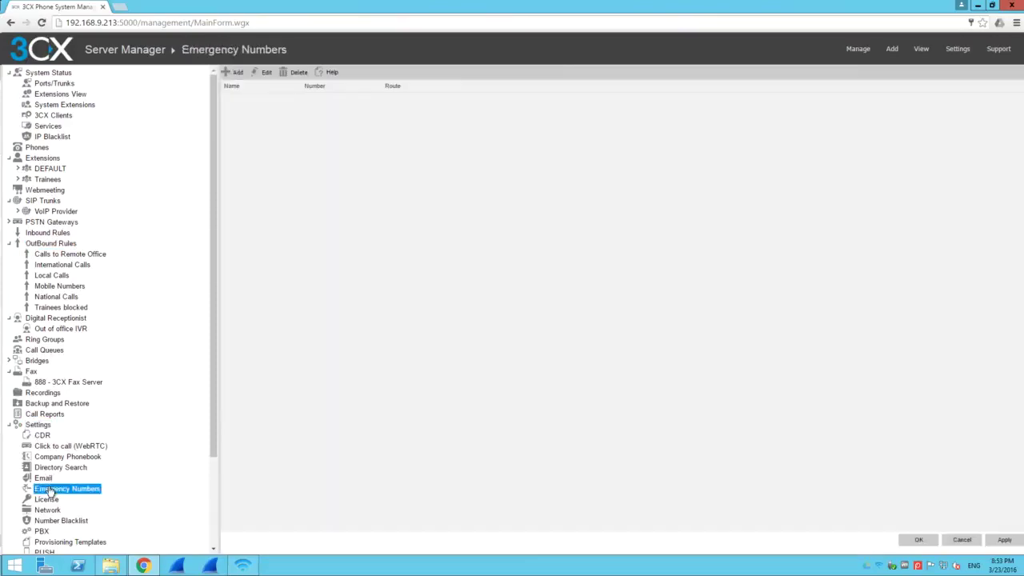
left_click(232, 73)
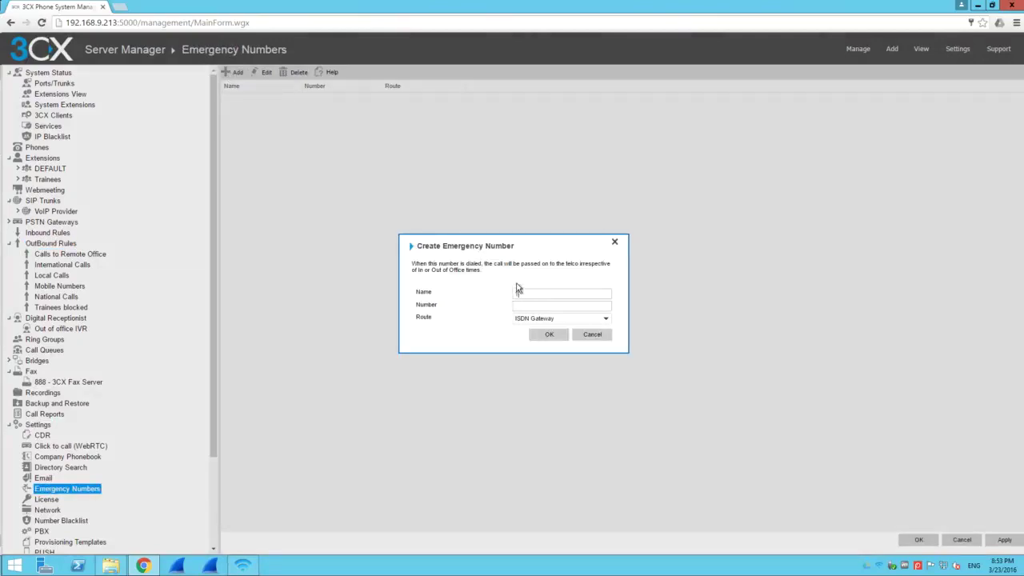
type("112")
type("112")
left_click(549, 334)
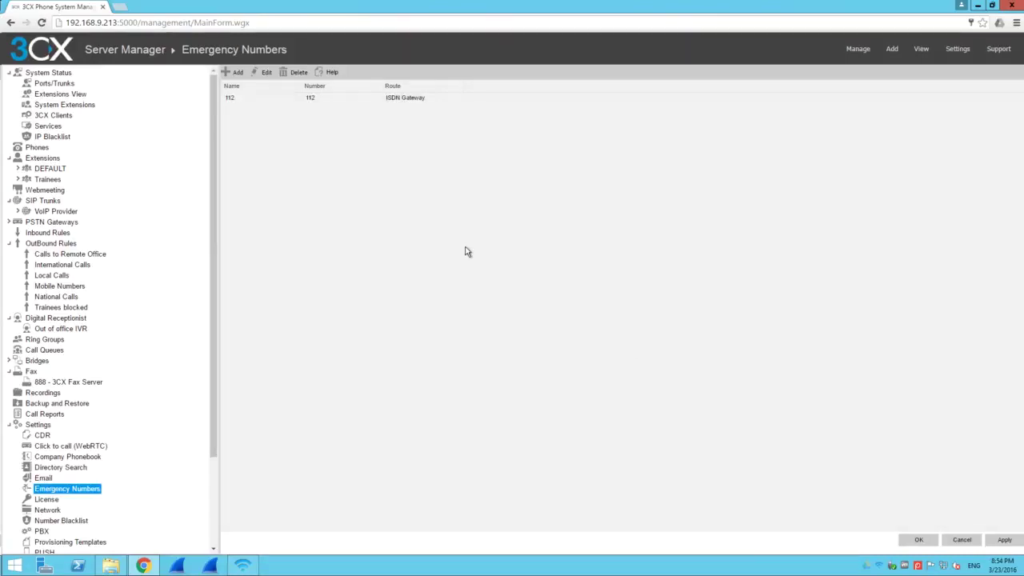
left_click(1005, 542)
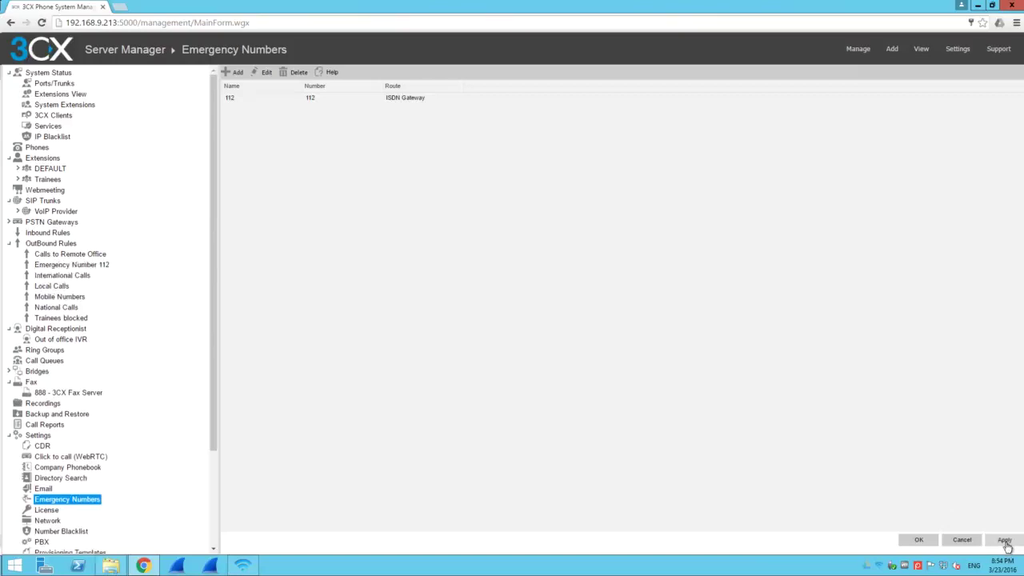
left_click(919, 540)
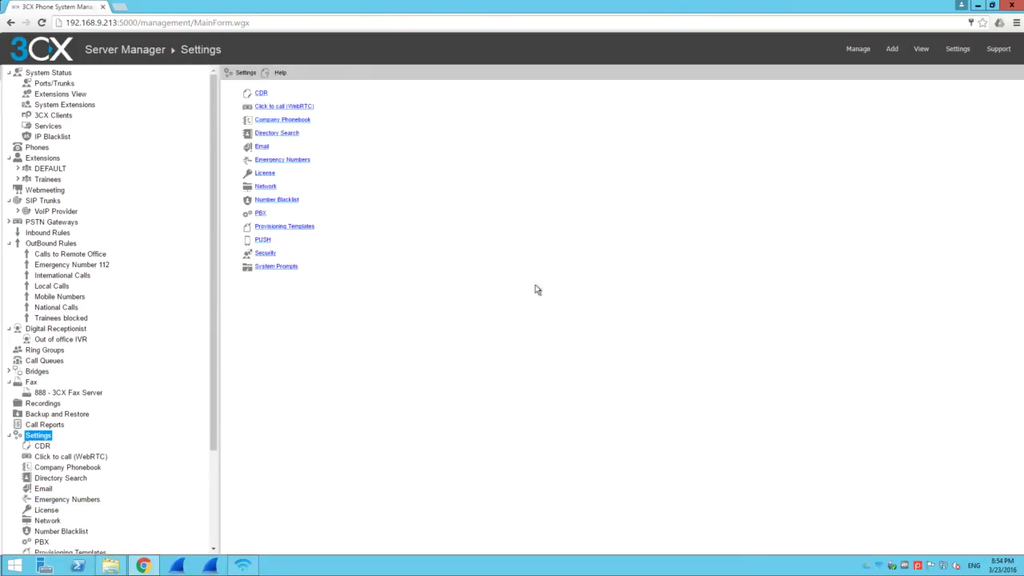
- Set route 2 to GSM Gateway and route 3 to VoIP Provider in the Emergency Number 112 outbound rule, and save it
left_click(48, 244)
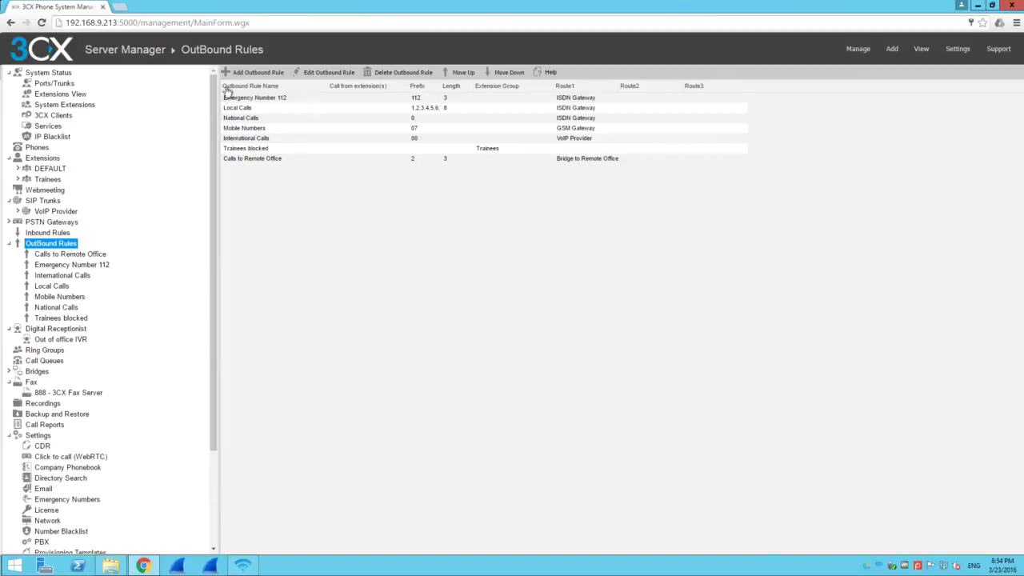
double_click(258, 99)
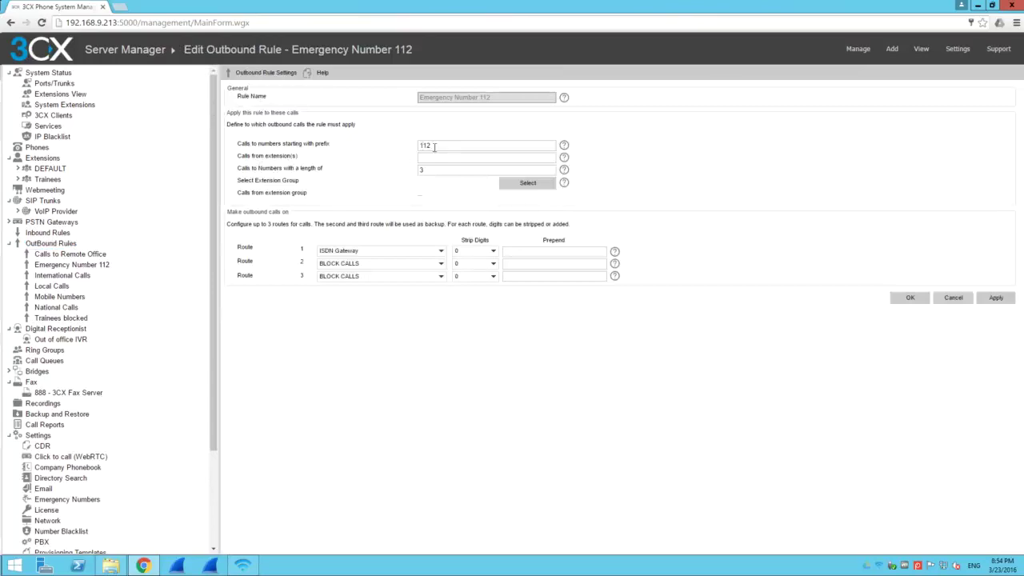
left_click_drag(431, 146, 403, 145)
left_click_drag(422, 170, 411, 171)
left_click(361, 266)
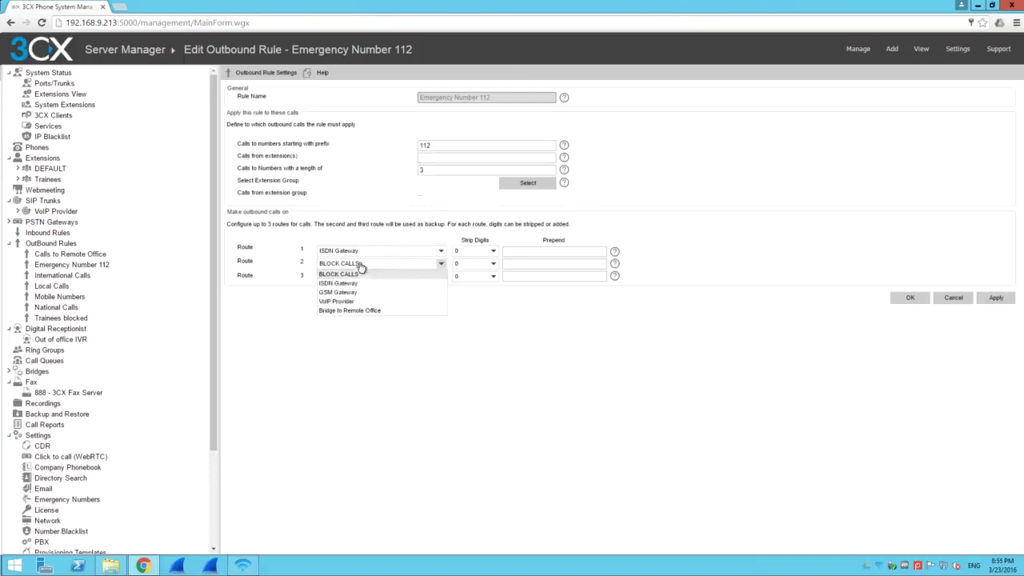
left_click(339, 304)
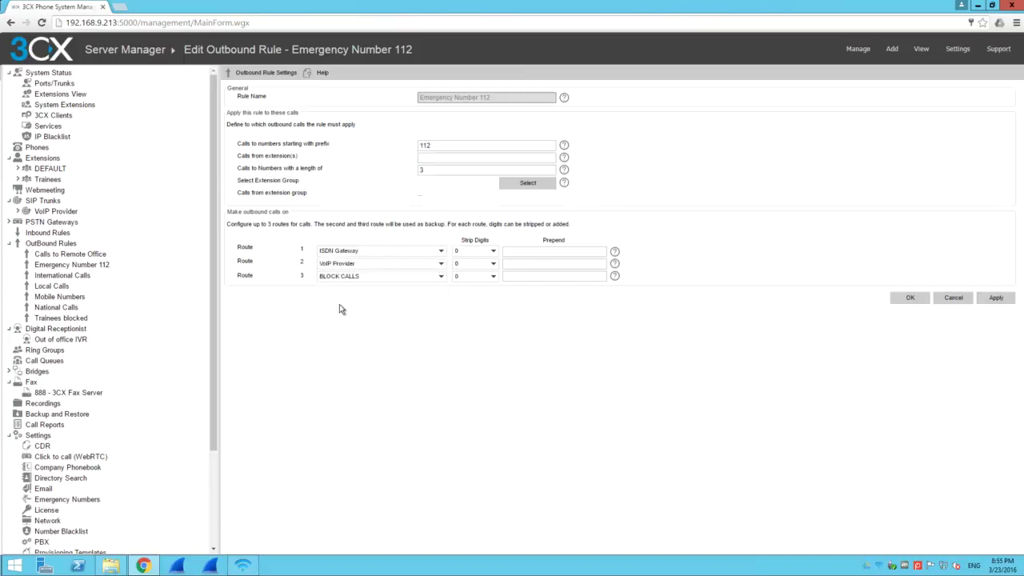
left_click(349, 276)
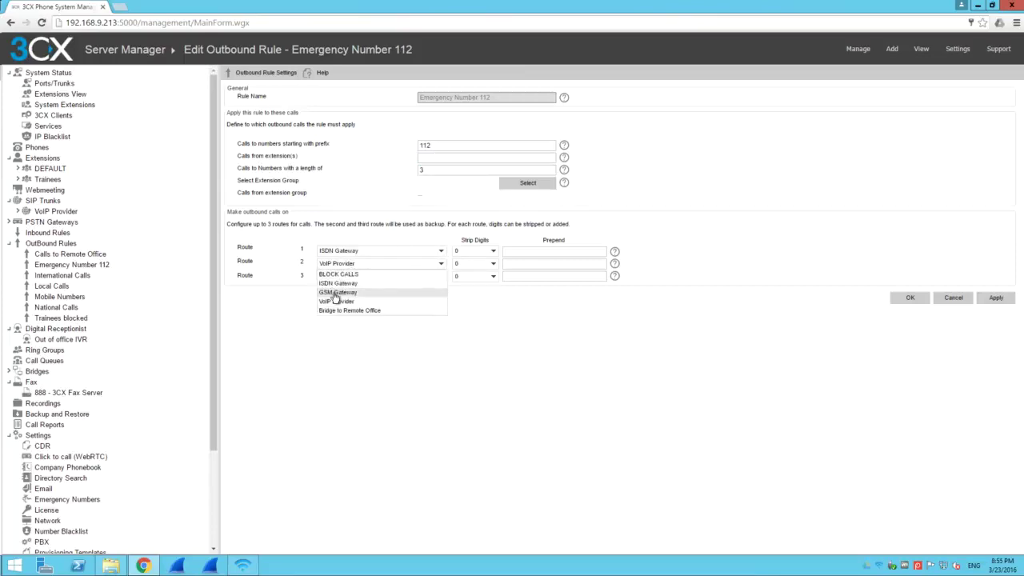
left_click(336, 293)
left_click(336, 277)
left_click(334, 314)
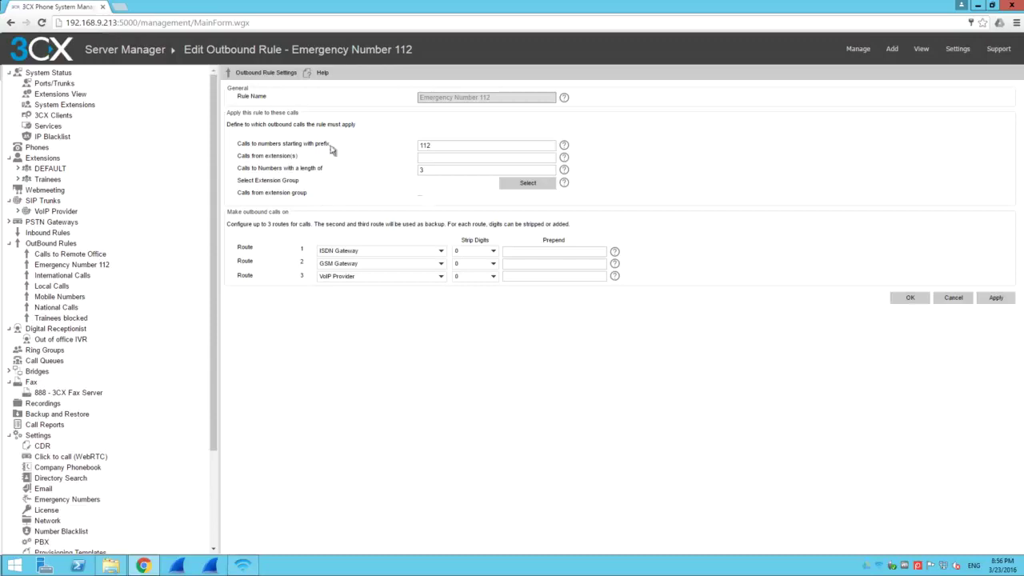
left_click(911, 299)
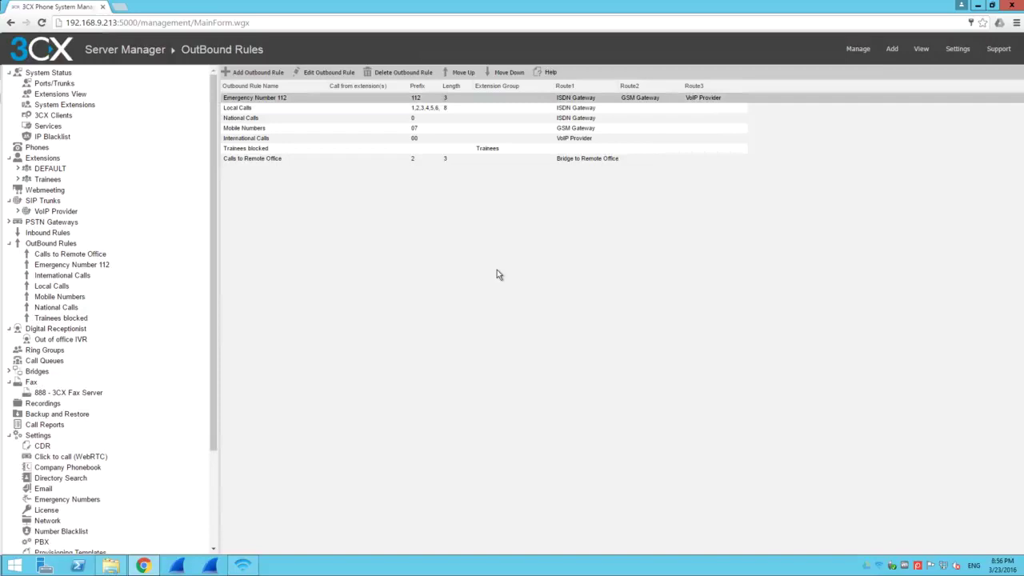
- Add and save an outbound rule named Block Premium Numbers for numbers starting with prefix 09, with route 1 set to BLOCK CALLS
left_click(249, 75)
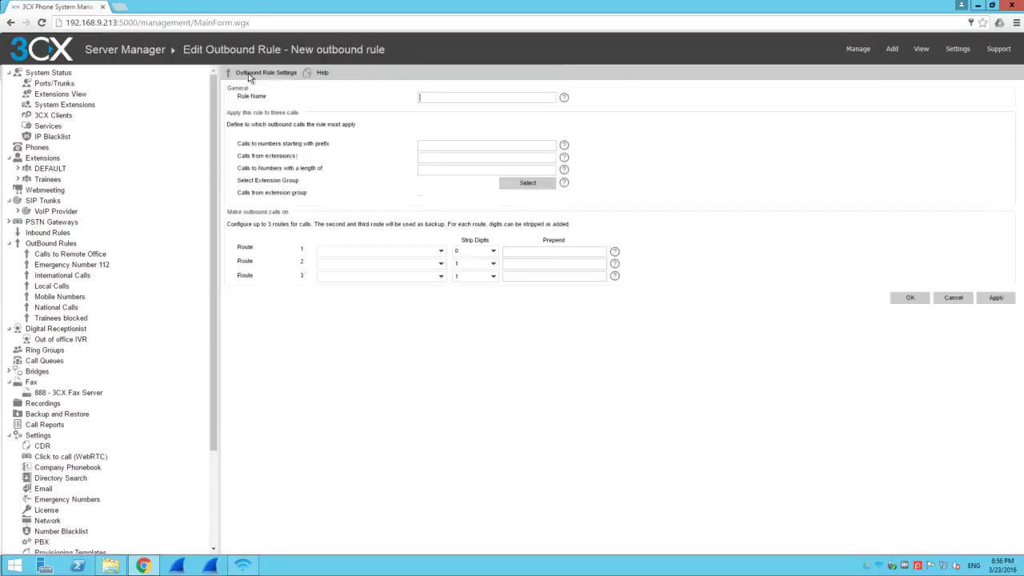
left_click(455, 99)
type("Block Premium Numbers")
left_click(446, 147)
type("0")
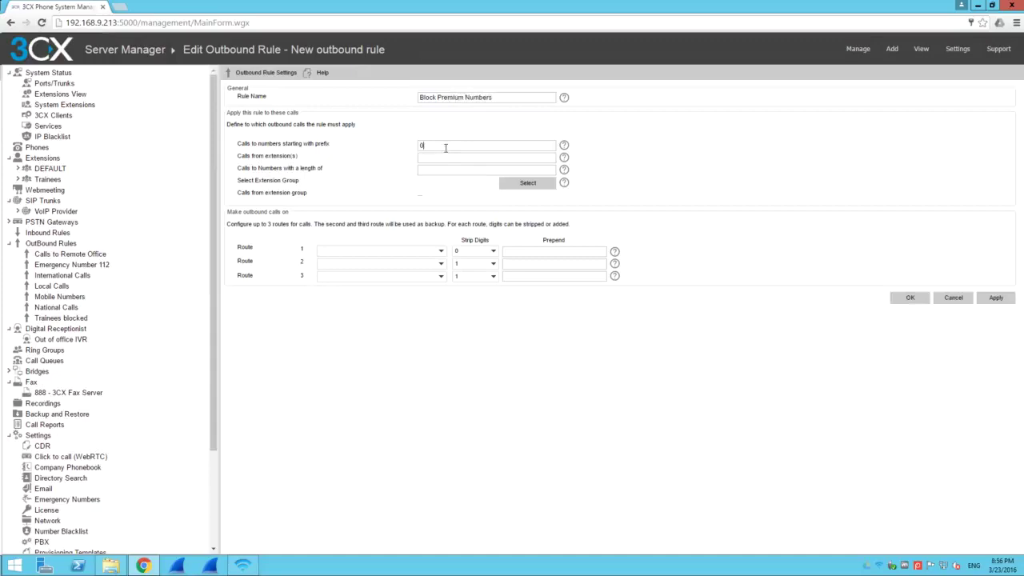
type("9")
left_click(345, 255)
left_click(371, 259)
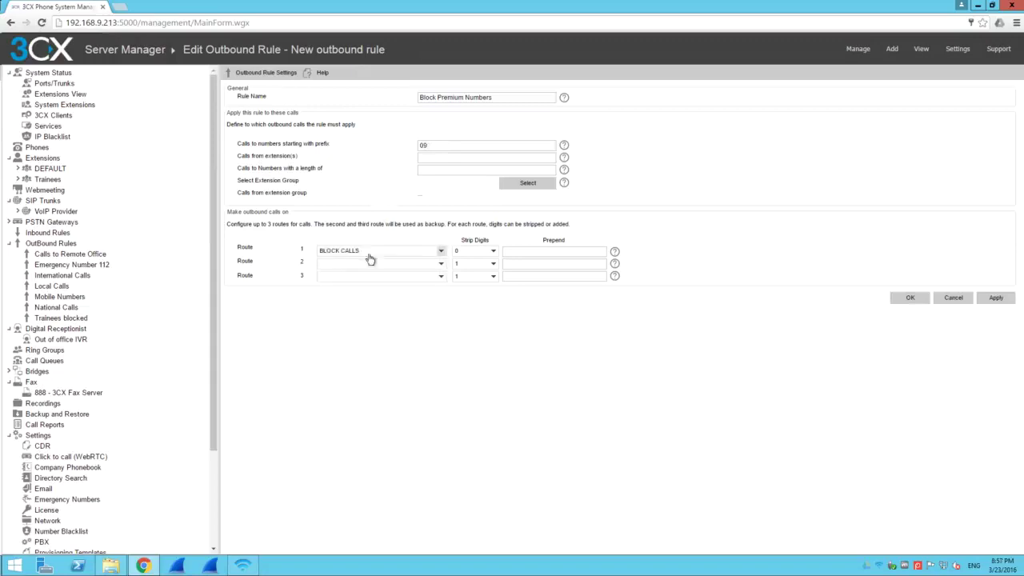
left_click(907, 298)
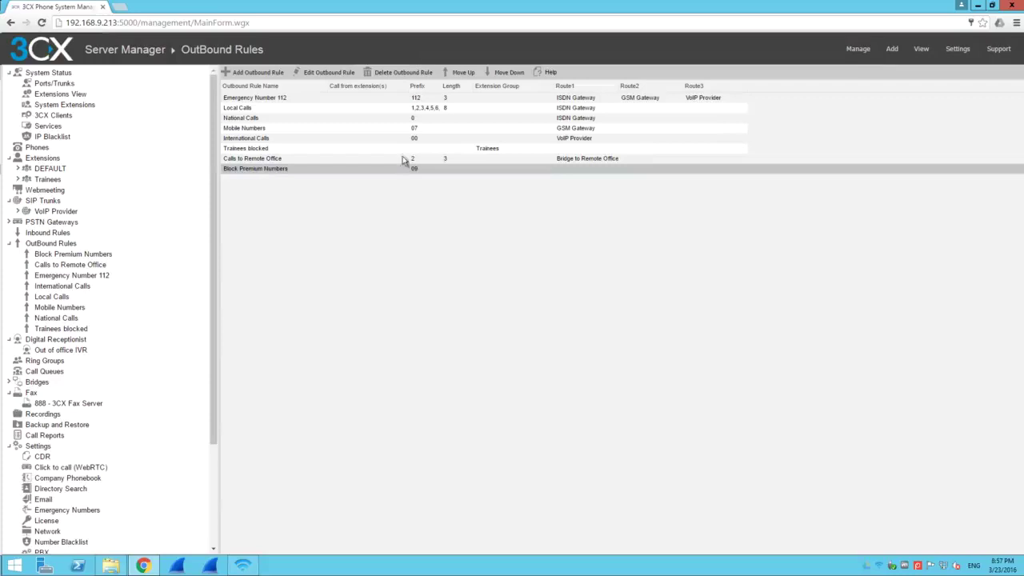
- Add and save an outbound rule named Allow CEO to 09 numbers for prefix 09 from extension 100, with route 1 set to ISDN Gateway
left_click(258, 73)
left_click(438, 96)
type("Allow CEO")
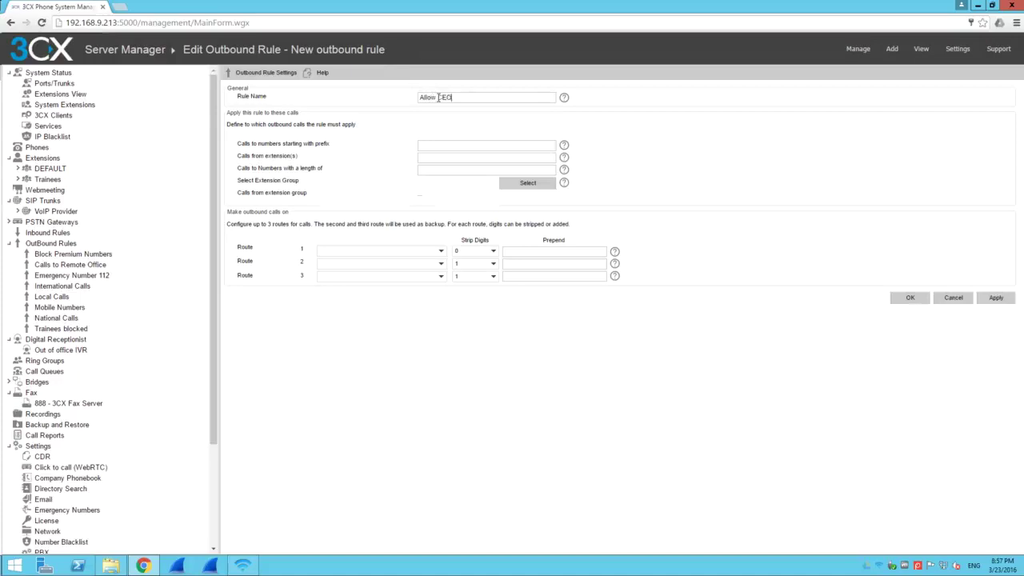
type(" to 99.n")
type("umbers")
type("100")
left_click(428, 147)
type("09")
left_click(380, 253)
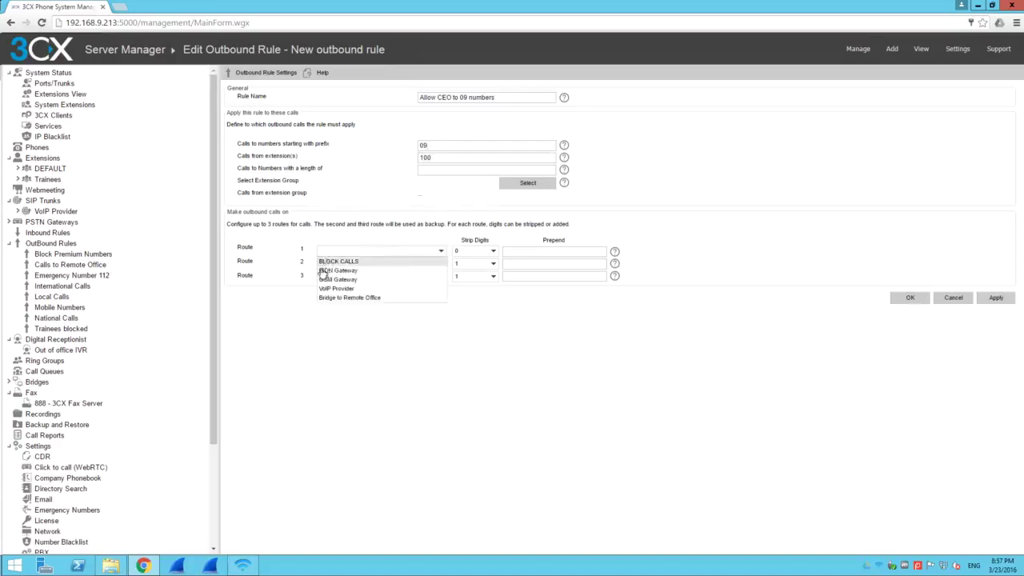
left_click(340, 270)
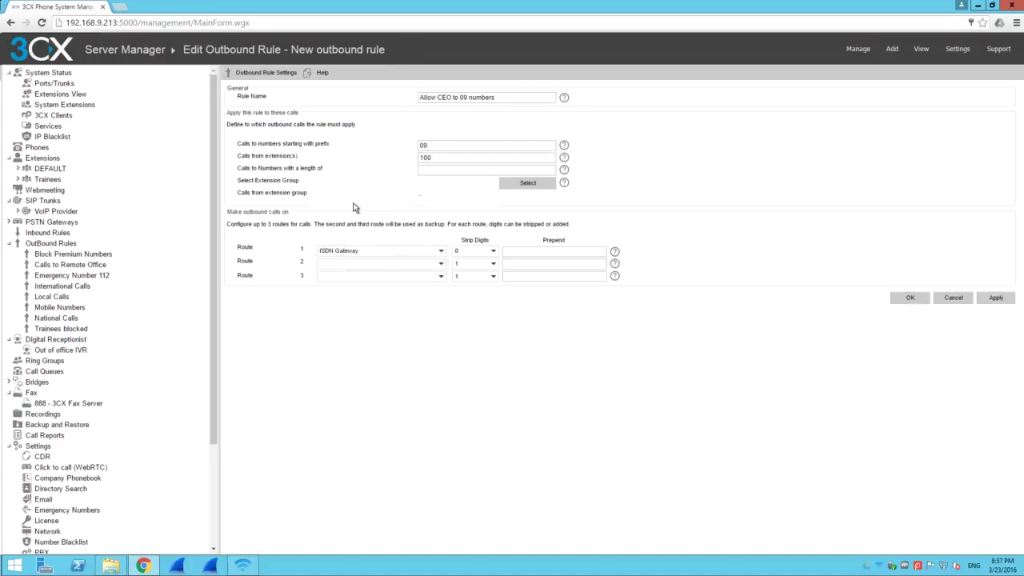
left_click(910, 298)
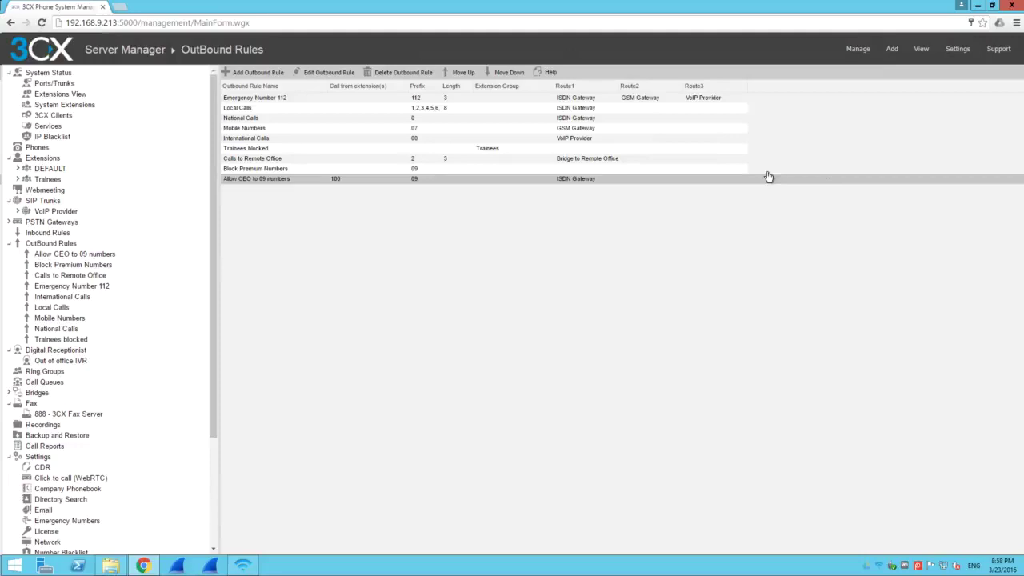
- Move the Trainees blocked rule up the outbound rule order to directly below Emergency Number 112
left_click(480, 149)
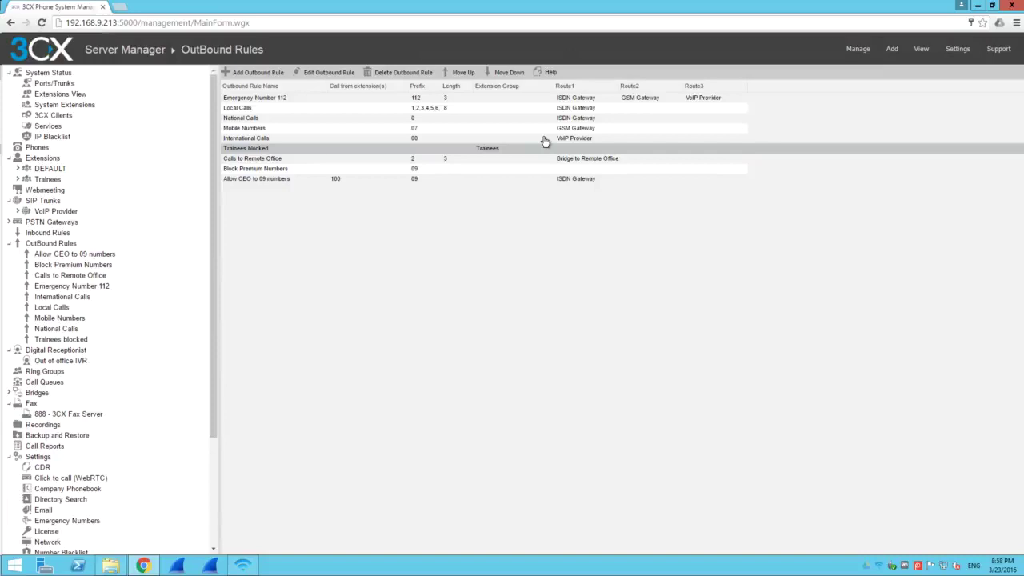
left_click(459, 72)
left_click(458, 73)
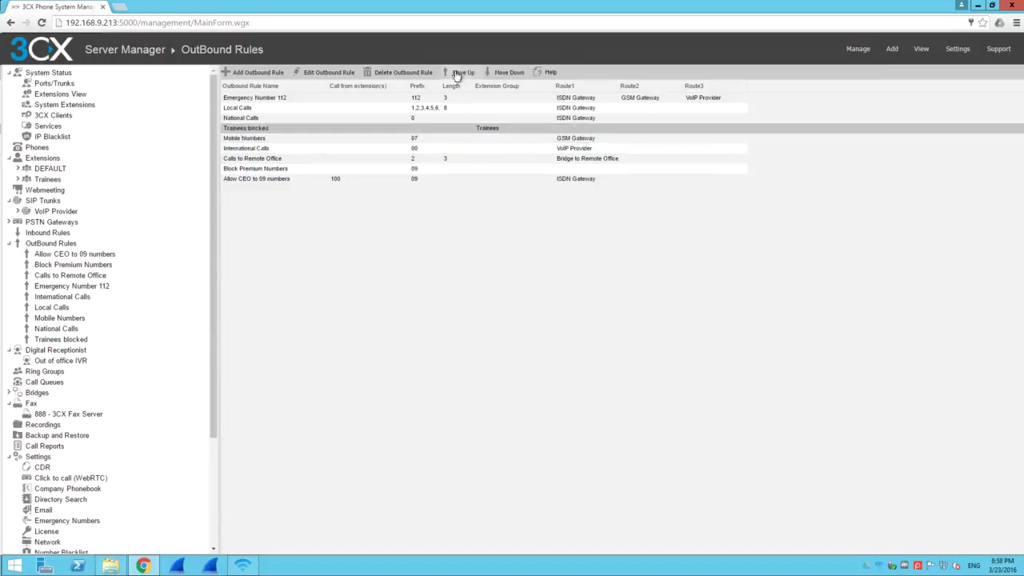
left_click(458, 73)
left_click(458, 73)
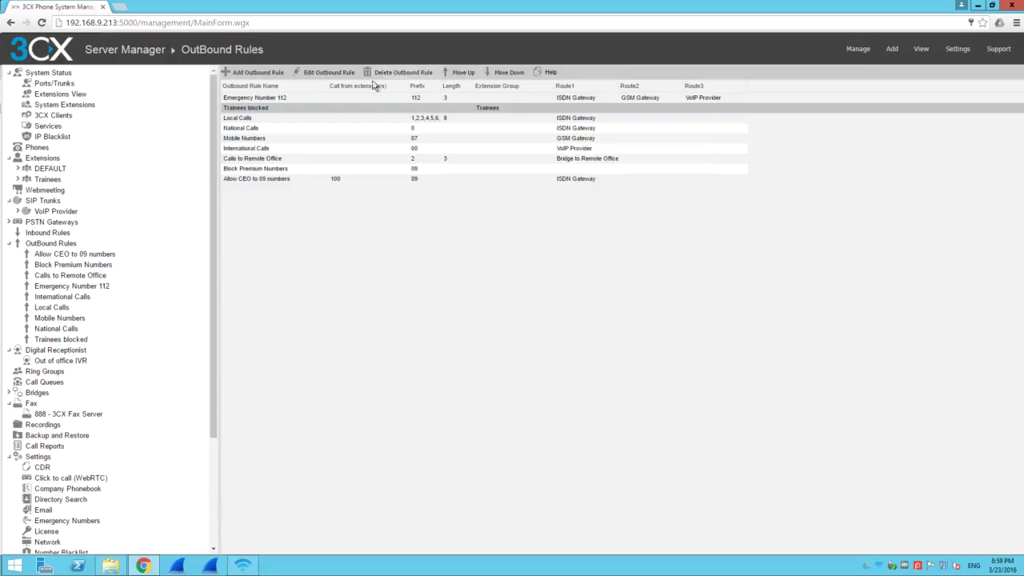
- Move the Calls to Remote Office rule up the outbound rule order to directly below Emergency Number 112
left_click(263, 160)
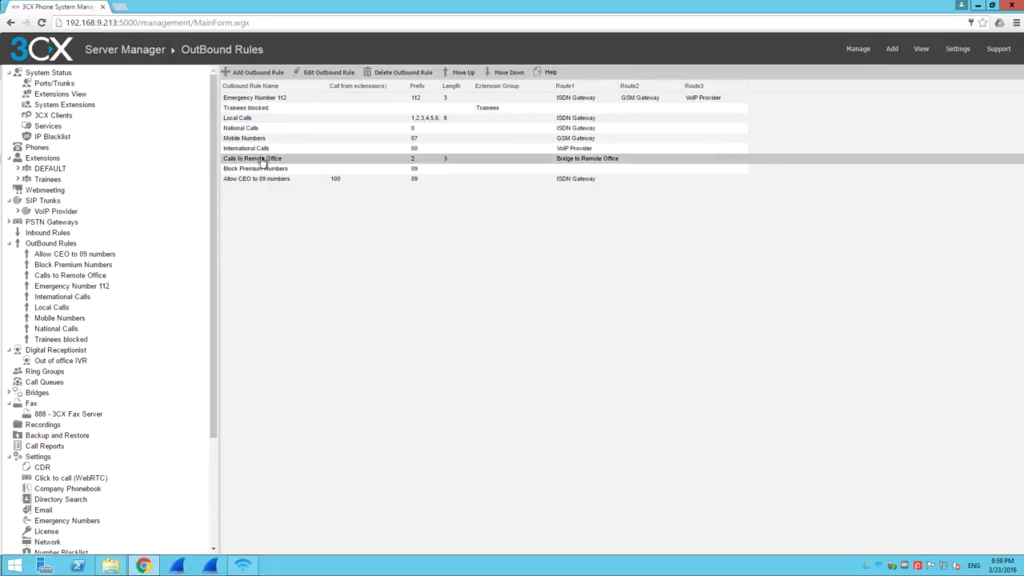
left_click(460, 73)
left_click(460, 72)
left_click(460, 73)
left_click(461, 73)
left_click(460, 73)
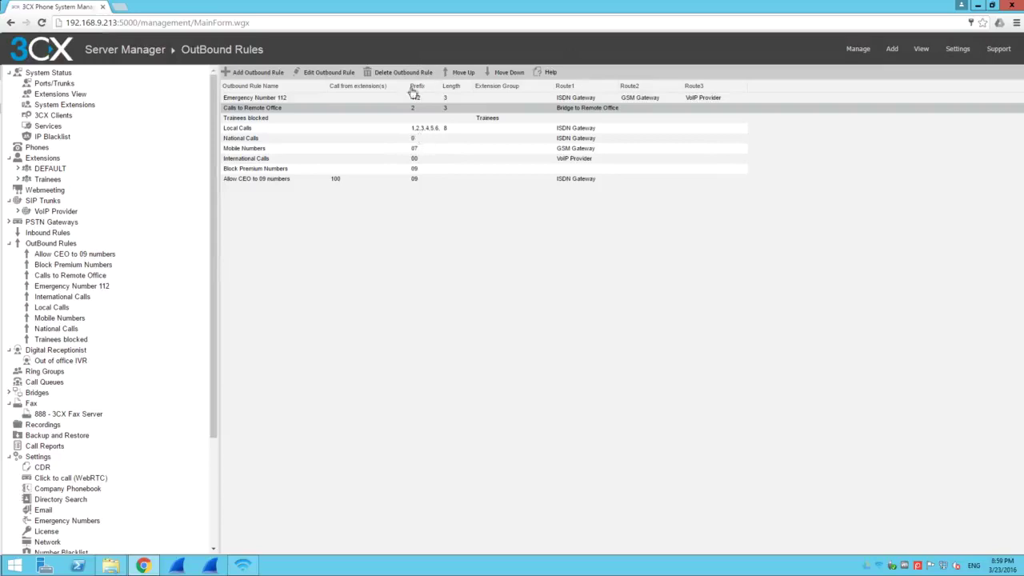
- Review the prefixes and order of the outbound rules from Emergency Number 112 down to National Calls
left_click(417, 132)
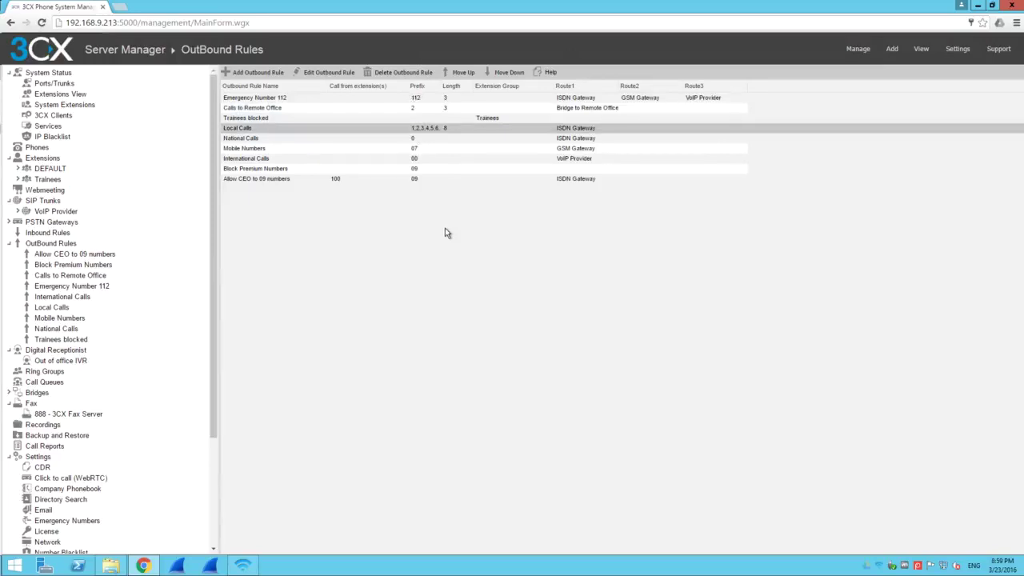
left_click(413, 141)
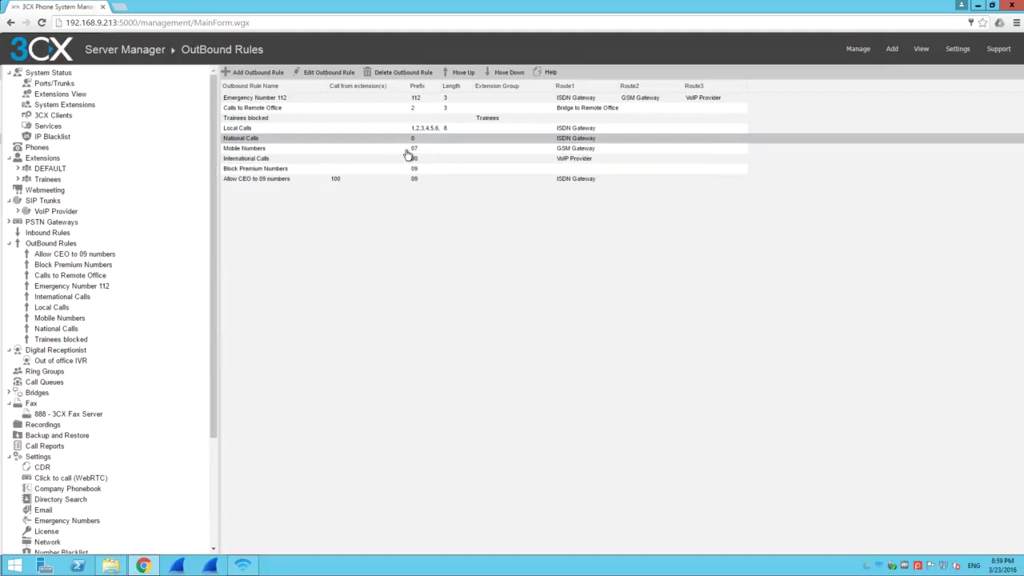
left_click(413, 98)
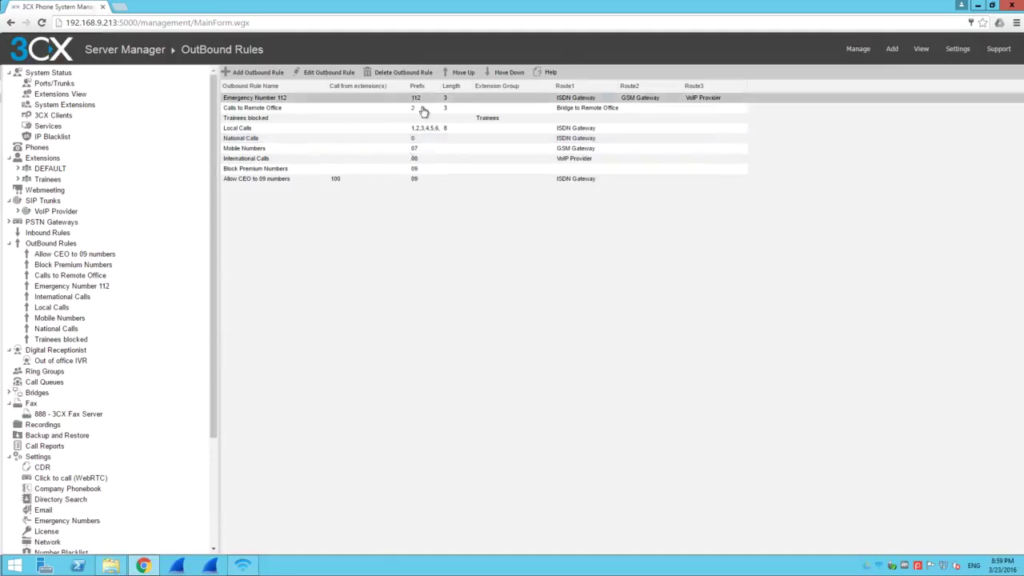
left_click(424, 110)
left_click(423, 119)
left_click(422, 129)
left_click(416, 140)
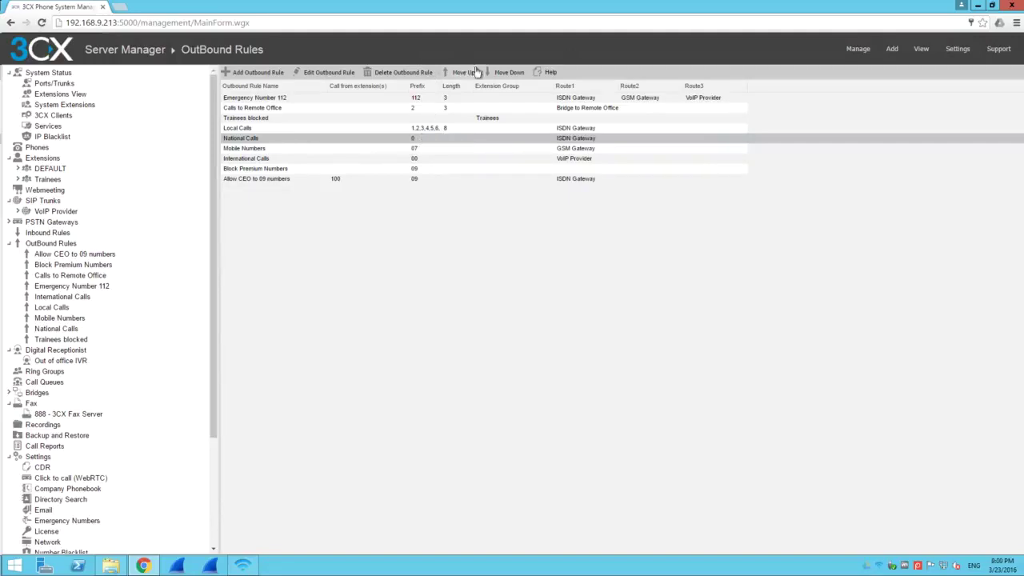
- Move the Mobile Numbers rule and the International Calls rule up one place each so both precede National Calls
left_click(433, 148)
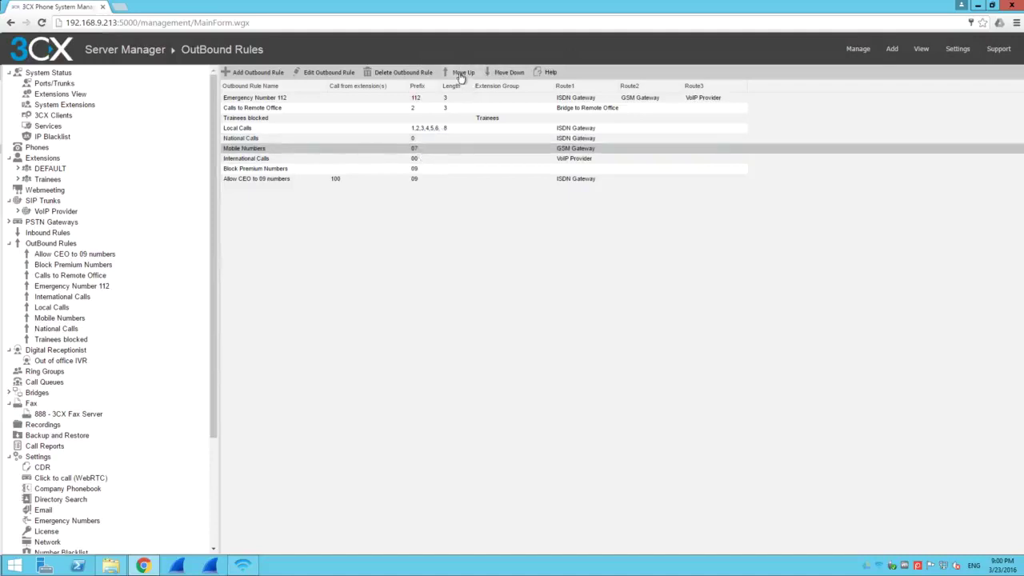
left_click(461, 76)
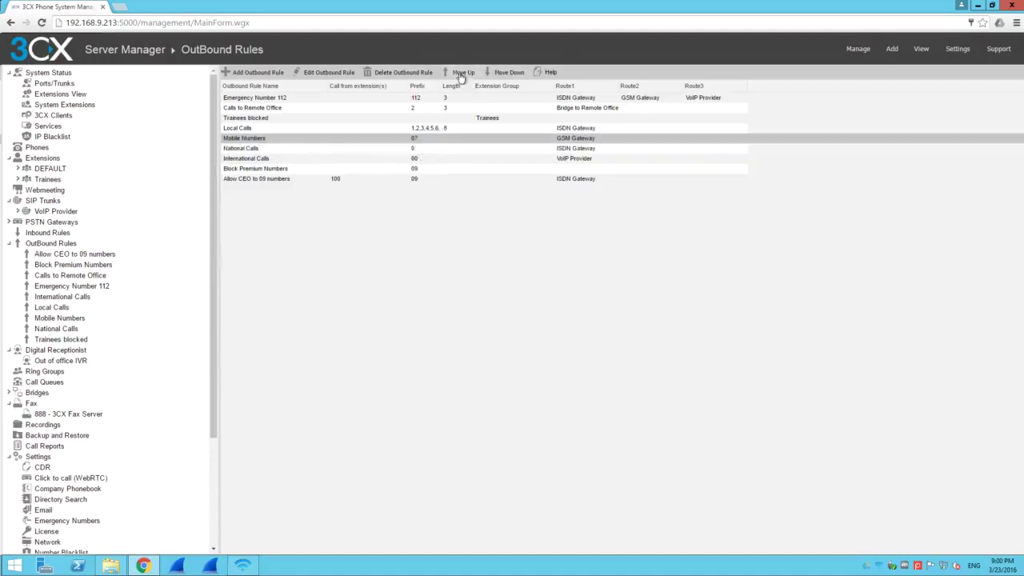
left_click(413, 159)
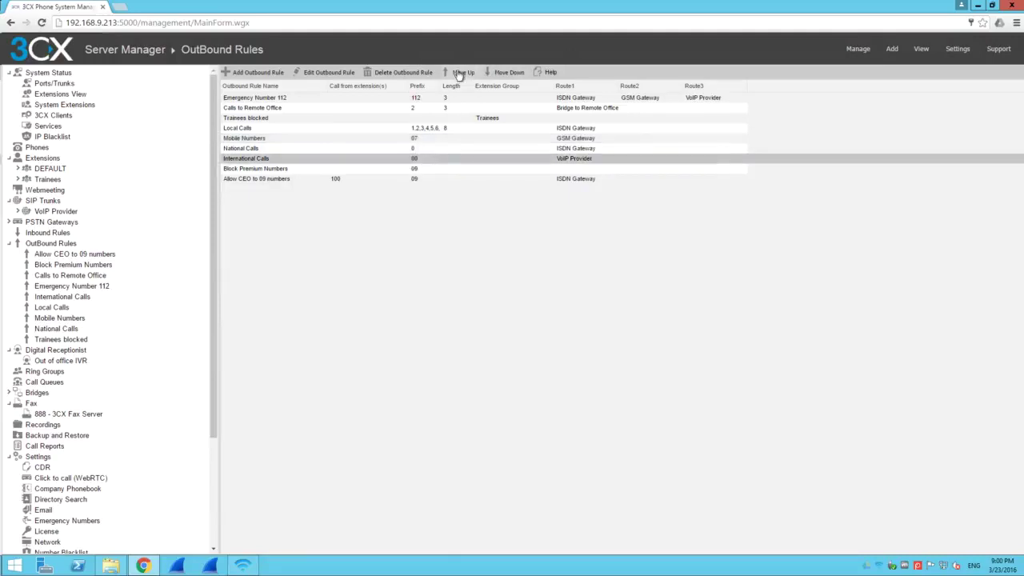
left_click(461, 74)
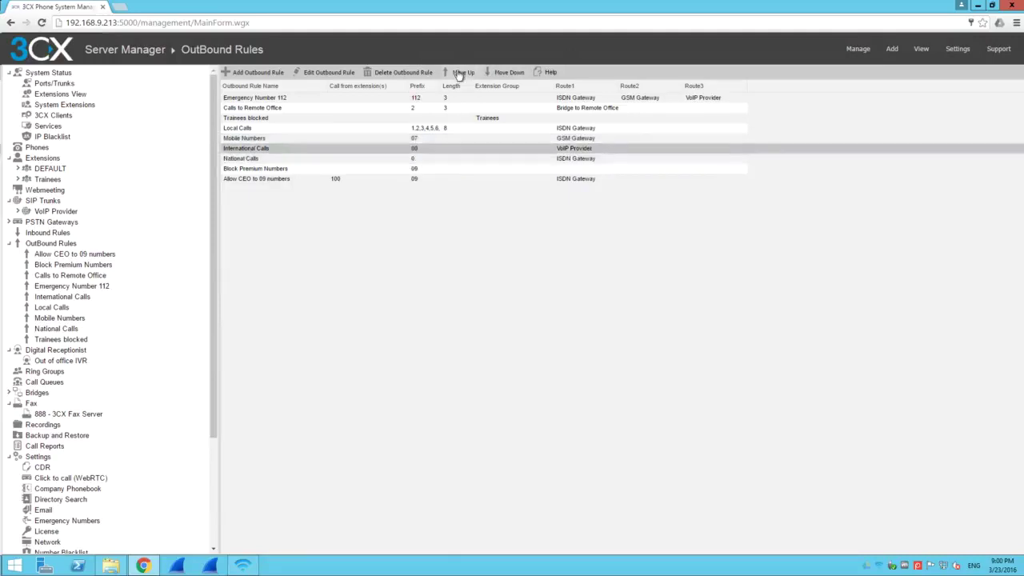
- Move the Block Premium Numbers rule up the outbound rule order to directly below Mobile Numbers
left_click(413, 171)
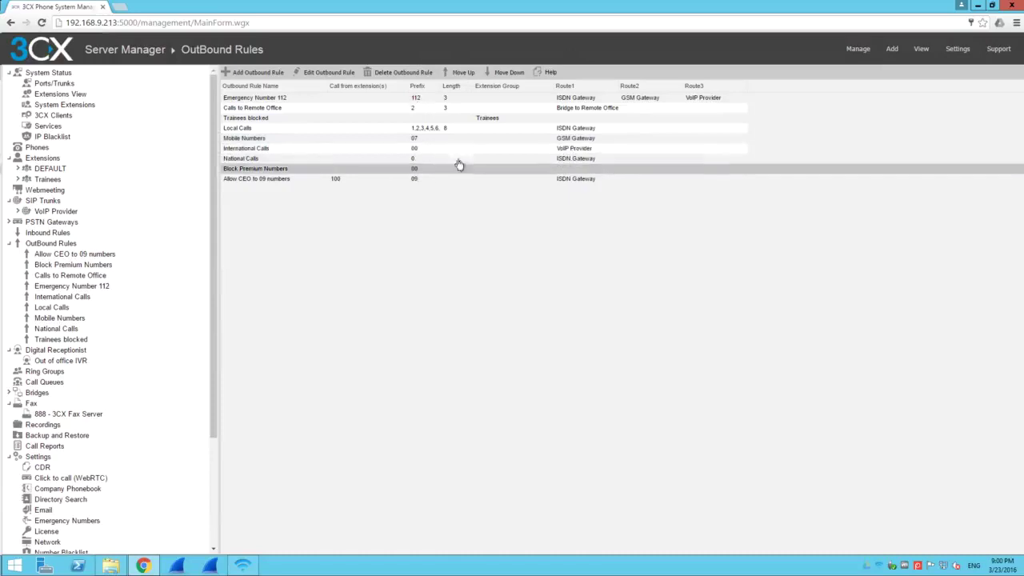
left_click(459, 73)
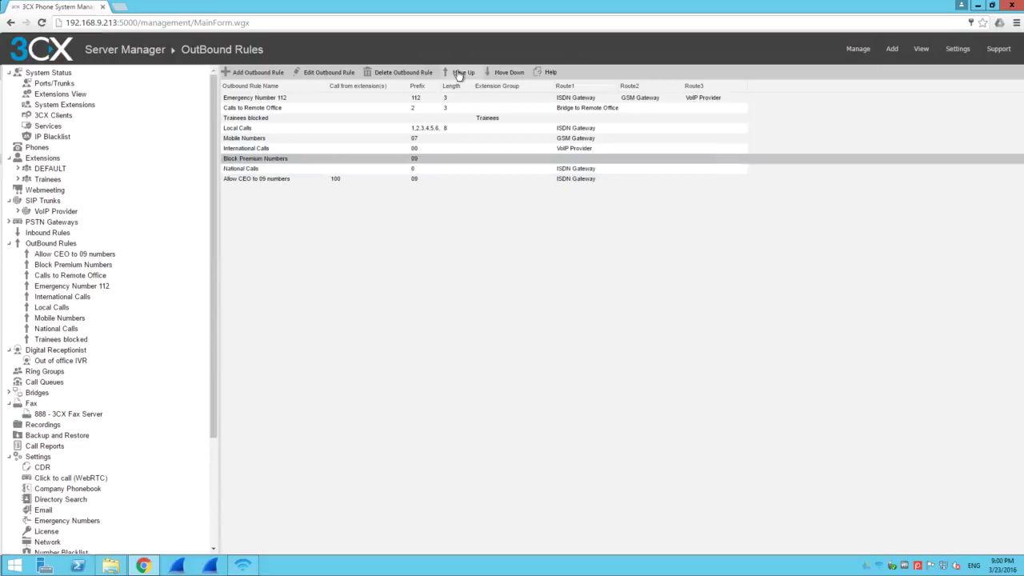
left_click(459, 73)
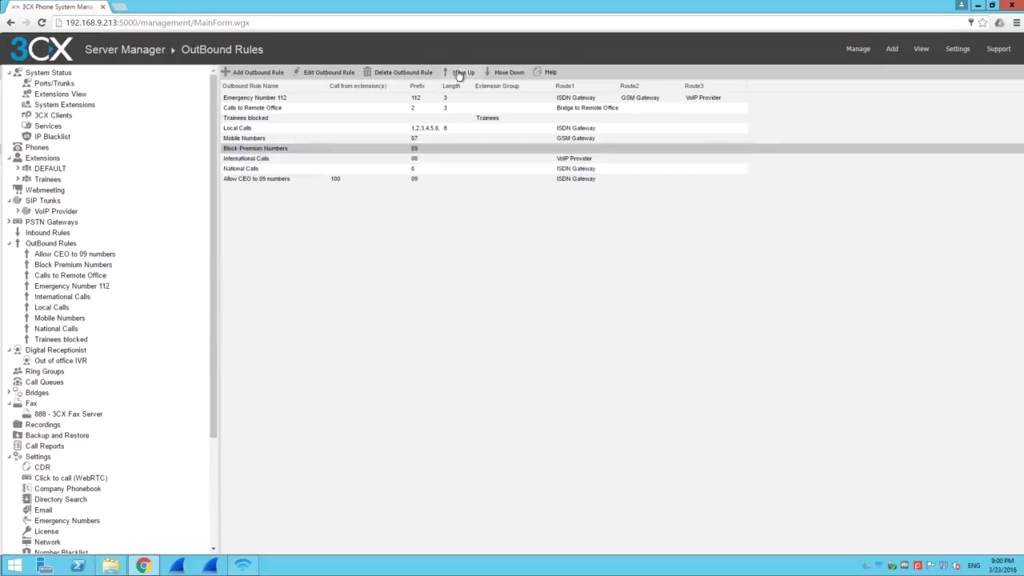
- Move the Allow CEO to 09 numbers rule up the outbound rule order to directly above Block Premium Numbers
left_click(412, 179)
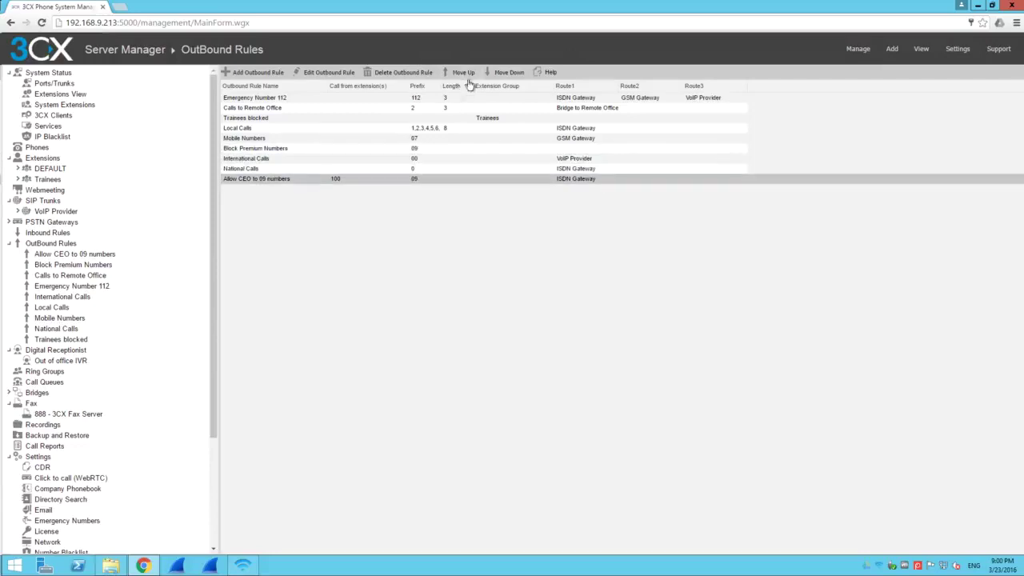
left_click(461, 74)
left_click(461, 74)
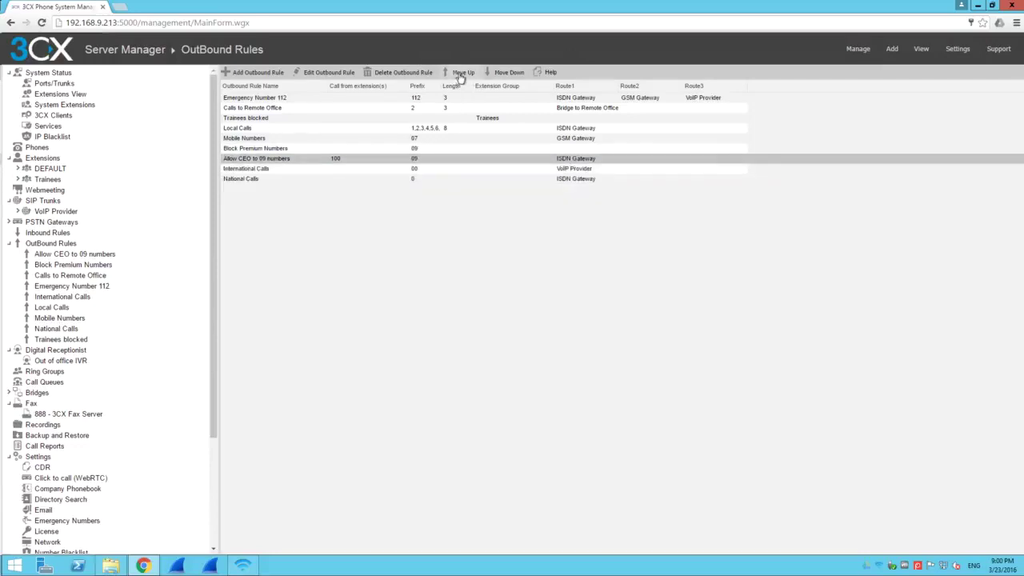
left_click(461, 74)
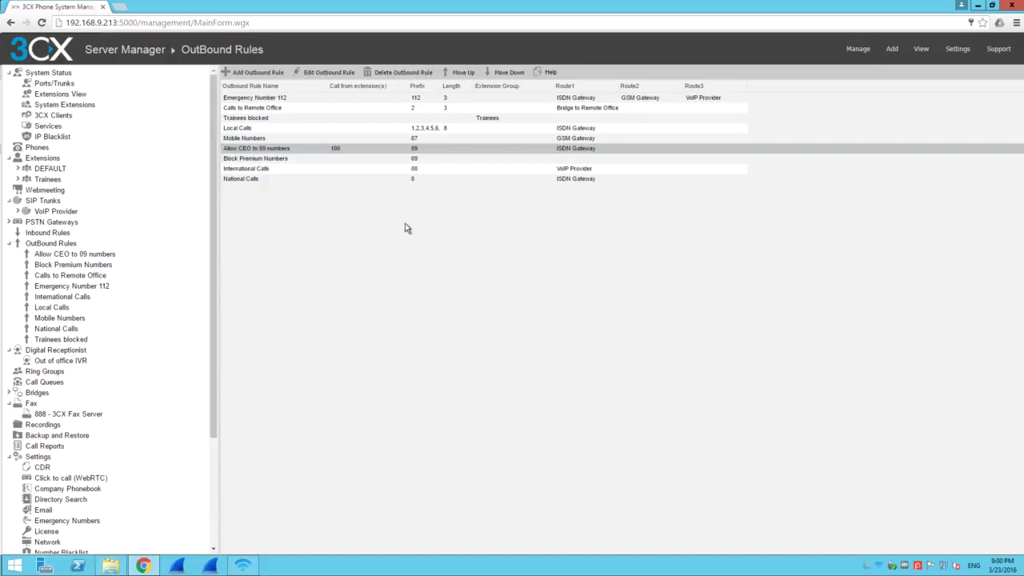
- Review the Block Premium Numbers, International Calls and National Calls rules, and take the remote desktop session out of full screen
left_click(419, 160)
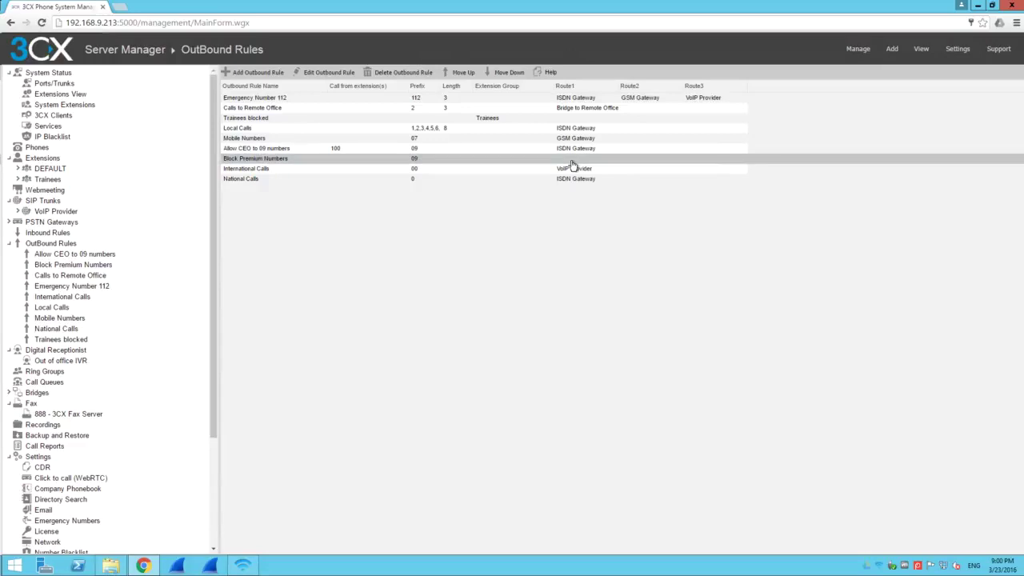
left_click(413, 170)
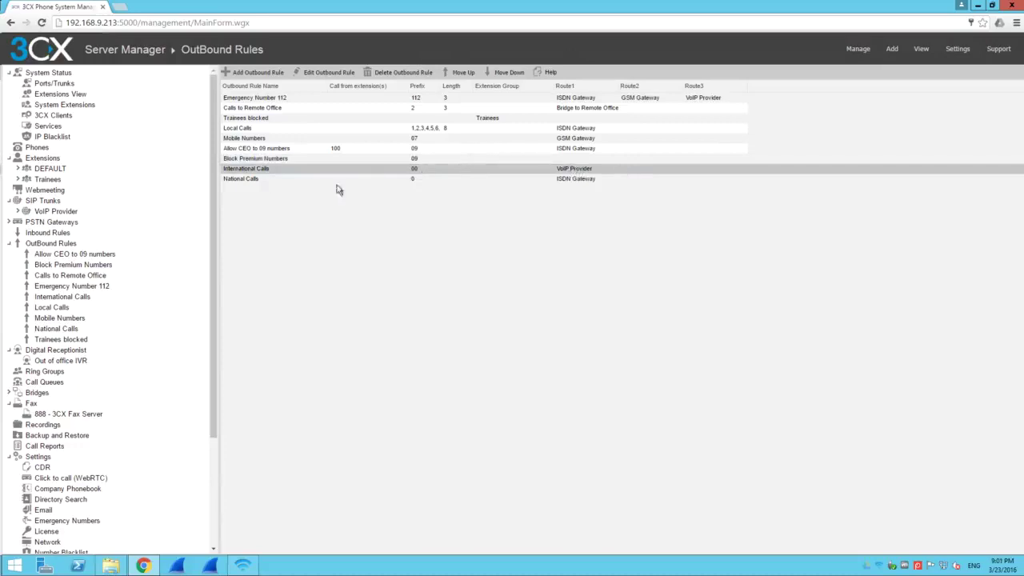
left_click(417, 181)
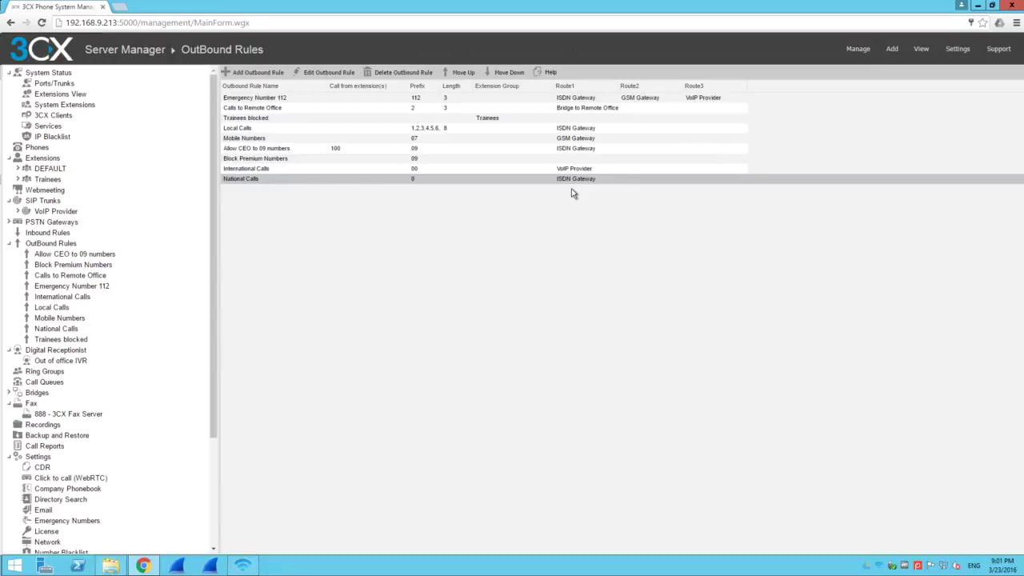
left_click(650, 7)
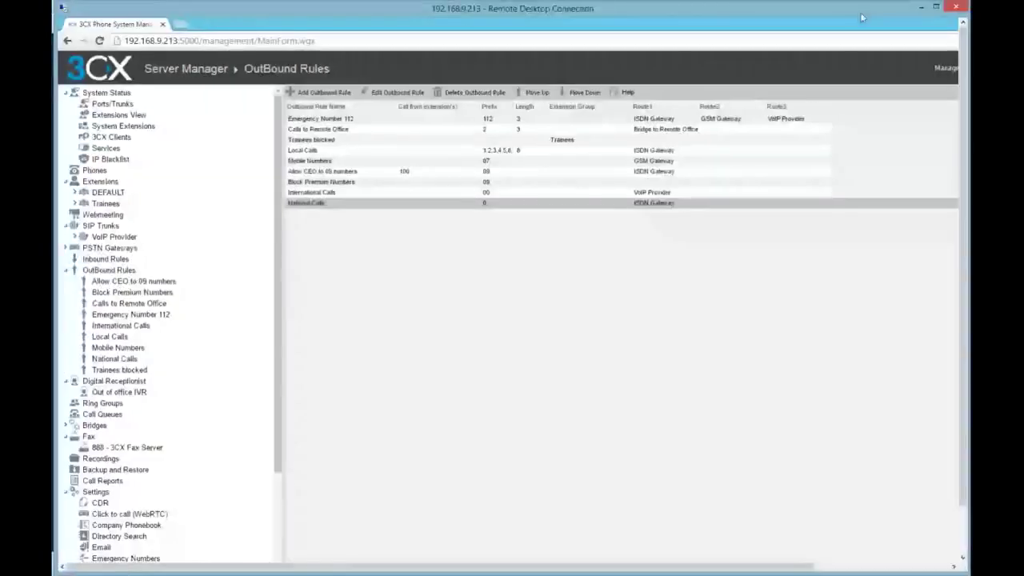